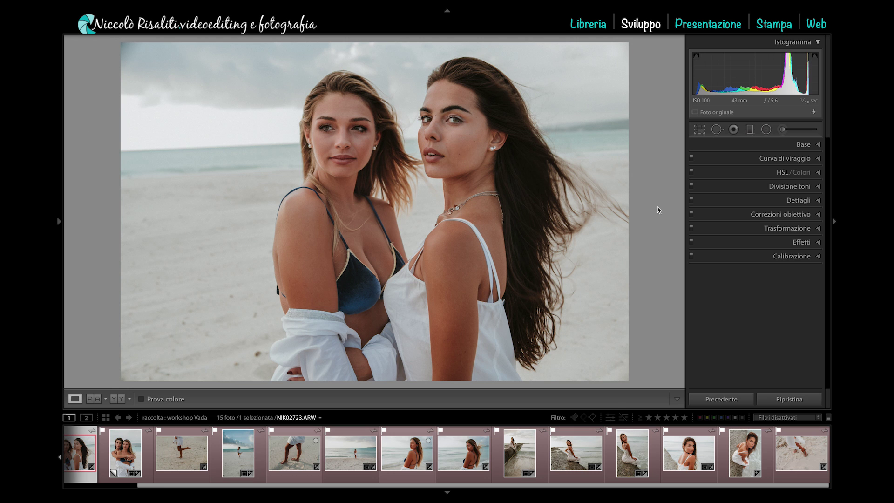
Open the rocks portrait and start a crop at a square 1 x 1 ratio
click(689, 453)
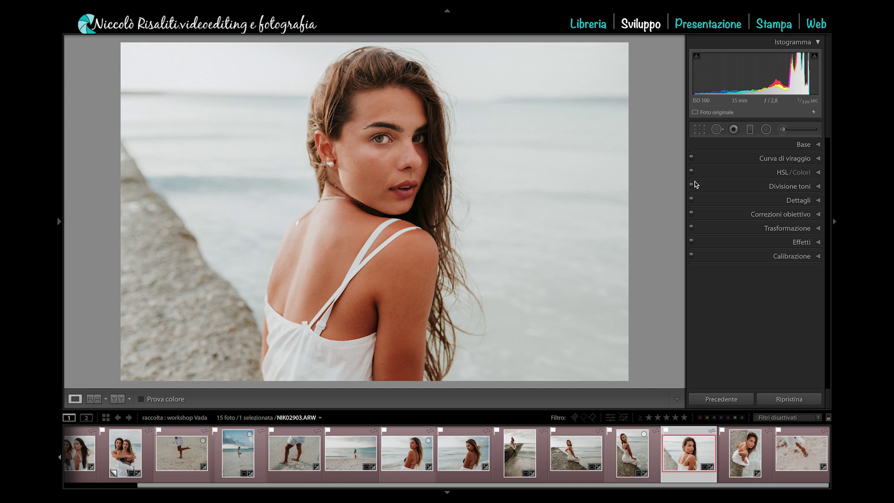
click(699, 130)
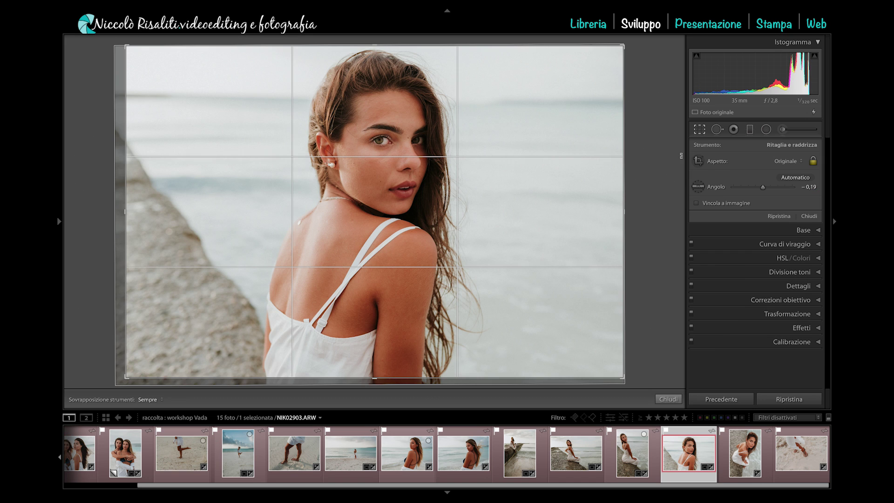
click(786, 161)
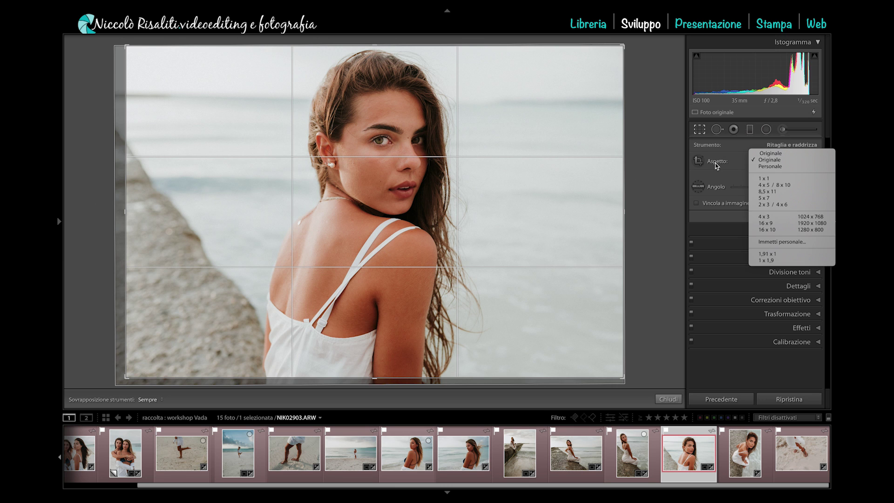
click(783, 178)
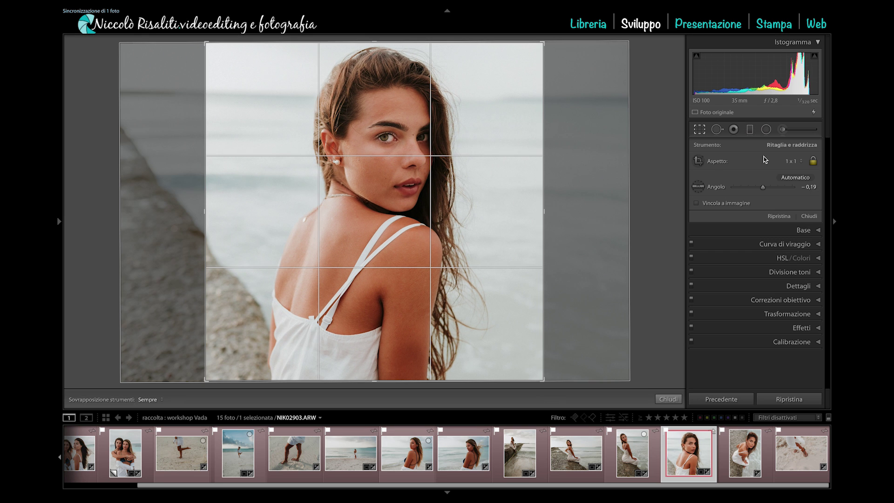
Enter a custom 1,910 x 1 crop aspect ratio
click(783, 162)
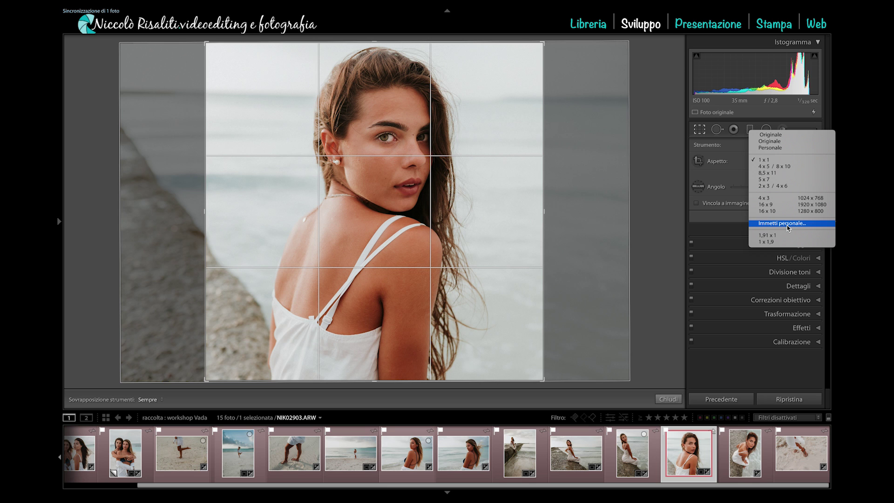
click(784, 225)
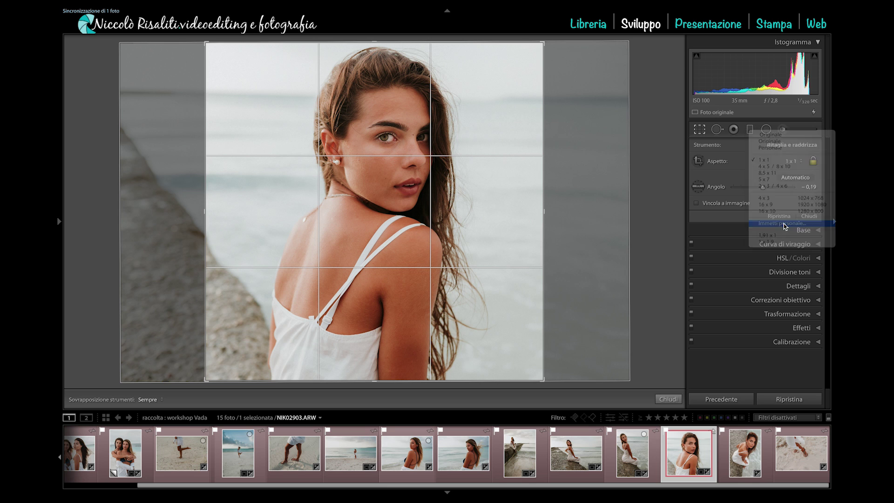
text(1,910)
key(Tab)
text(1)
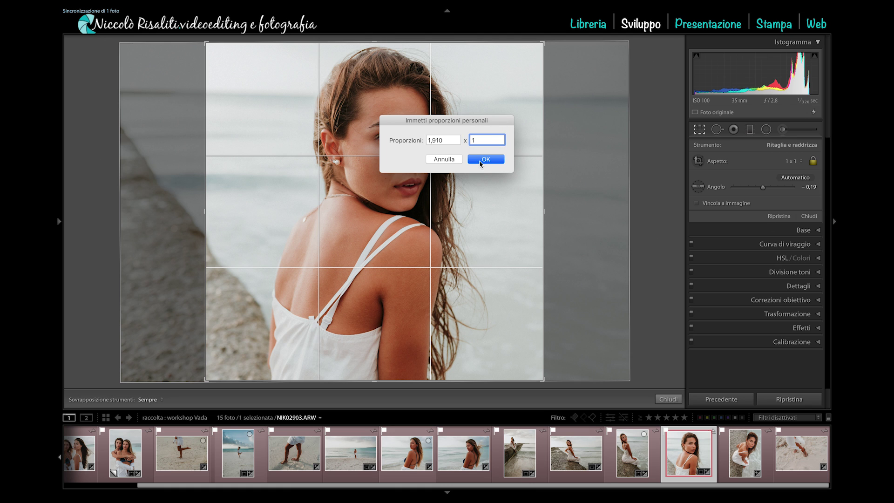
click(480, 160)
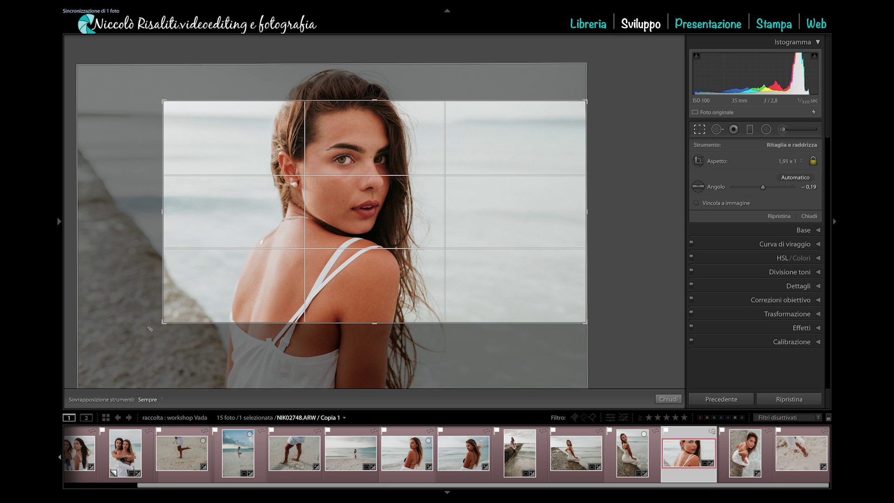
Widen the crop to full width, show more sea above her, and apply it
drag(171, 318, 89, 368)
drag(243, 325, 239, 299)
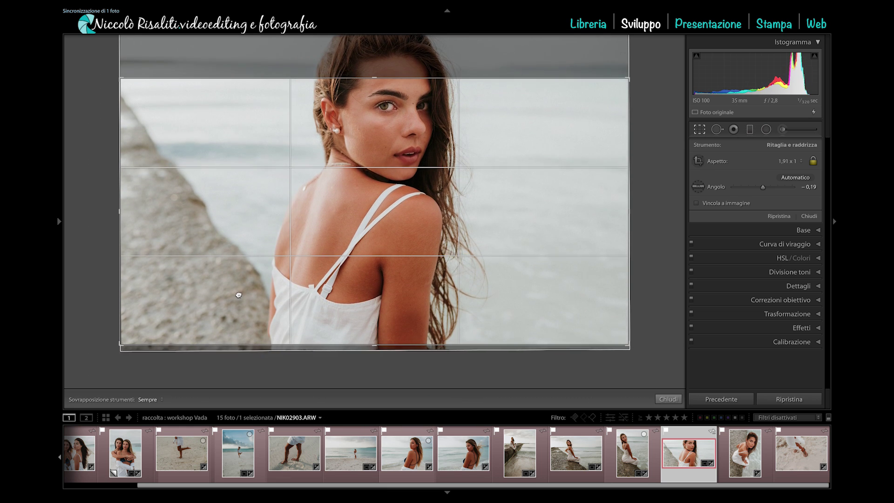
click(699, 130)
key(ctrl+z)
click(699, 131)
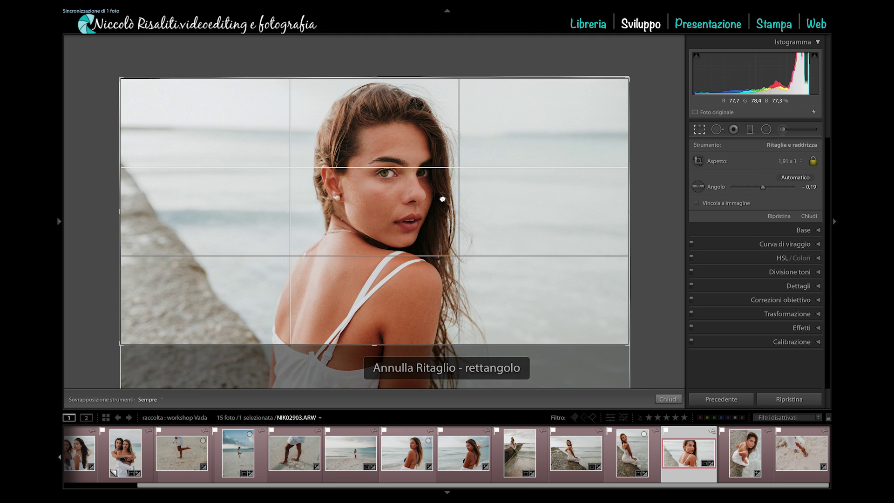
key(Return)
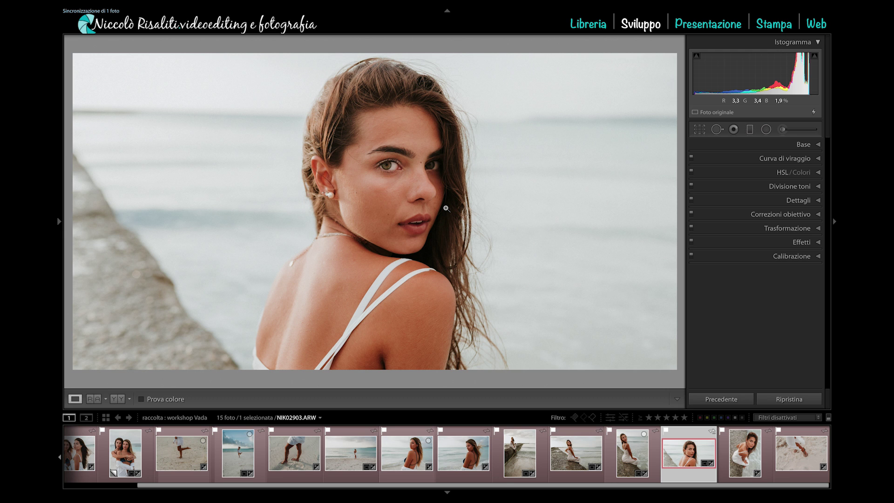
Recrop the rocks portrait to 4 x 5 portrait, then go to the next photo
click(700, 135)
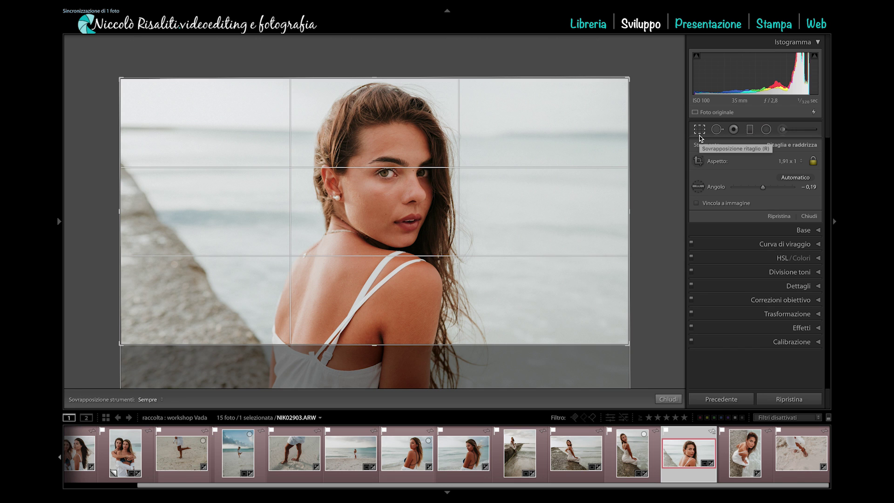
click(787, 161)
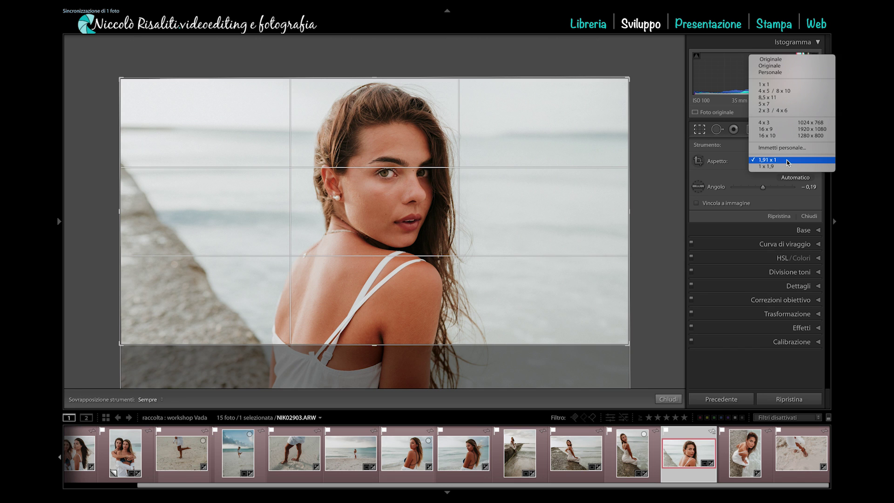
click(774, 91)
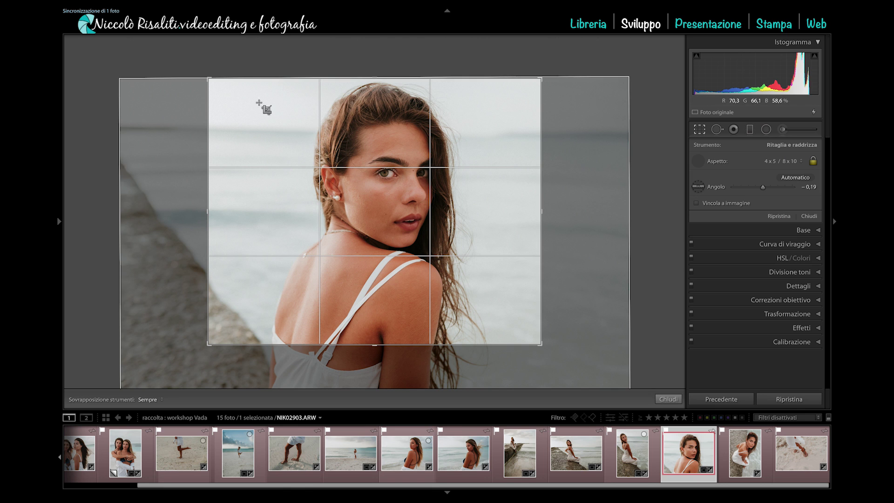
key(x)
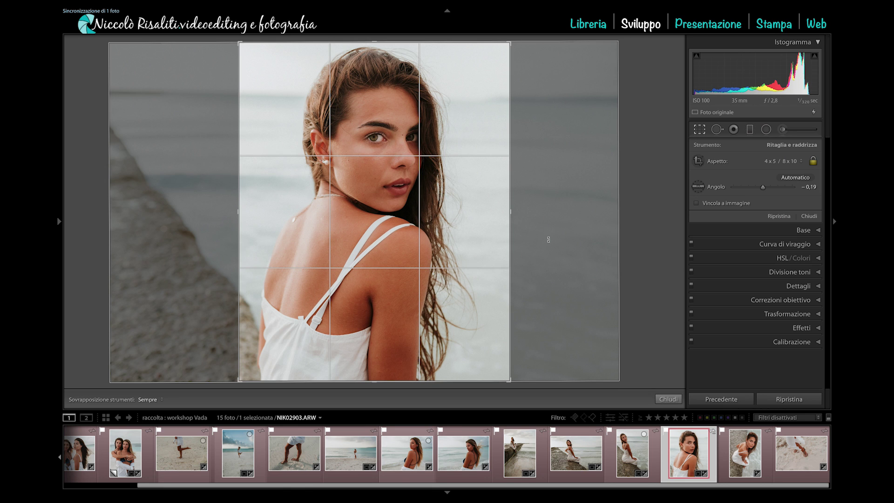
key(Right)
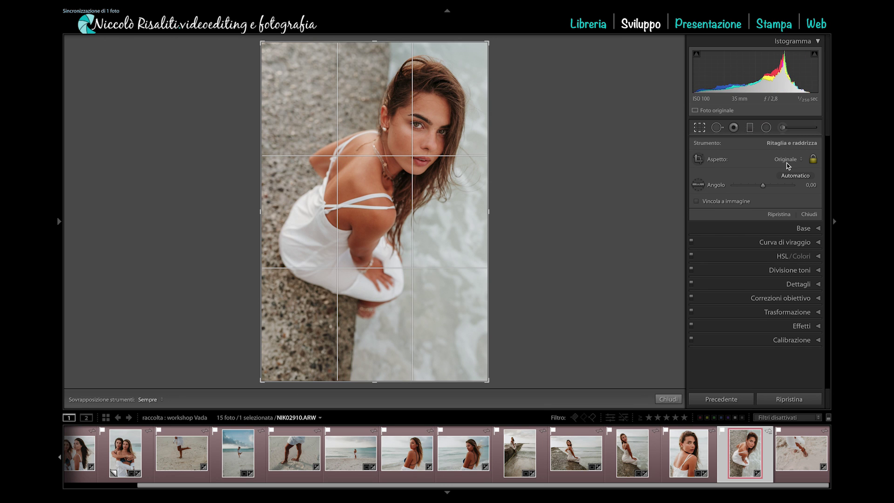
Set the crop to 4 x 5 and move the photo down within the frame
click(775, 160)
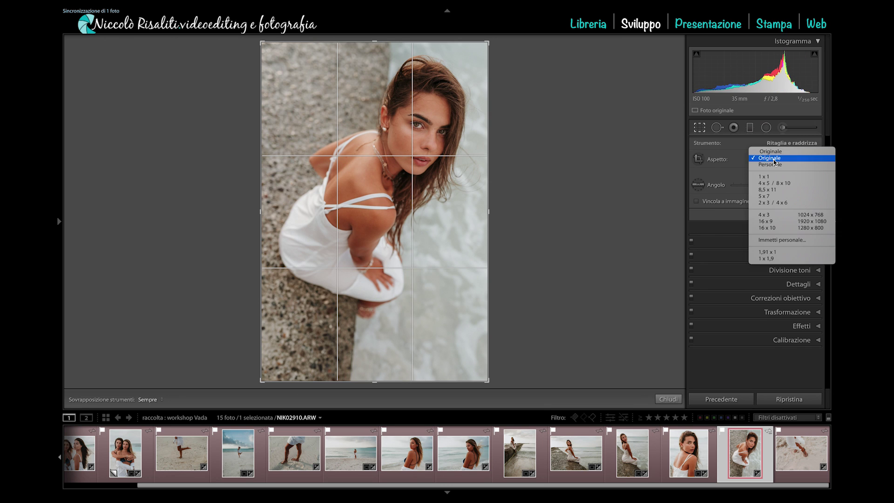
click(784, 184)
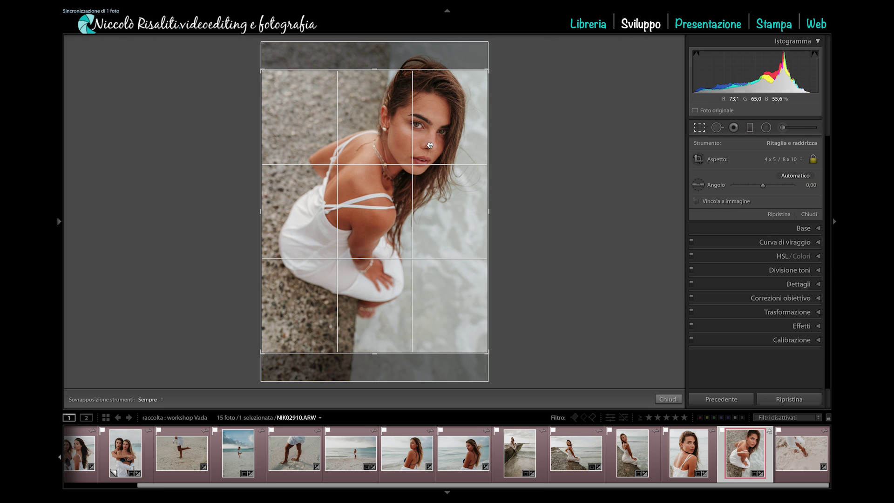
drag(430, 145, 432, 151)
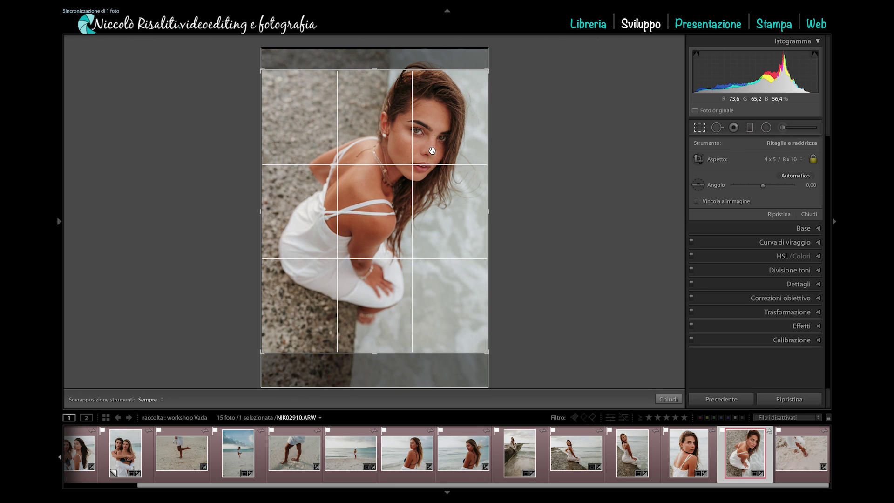
drag(432, 151, 436, 165)
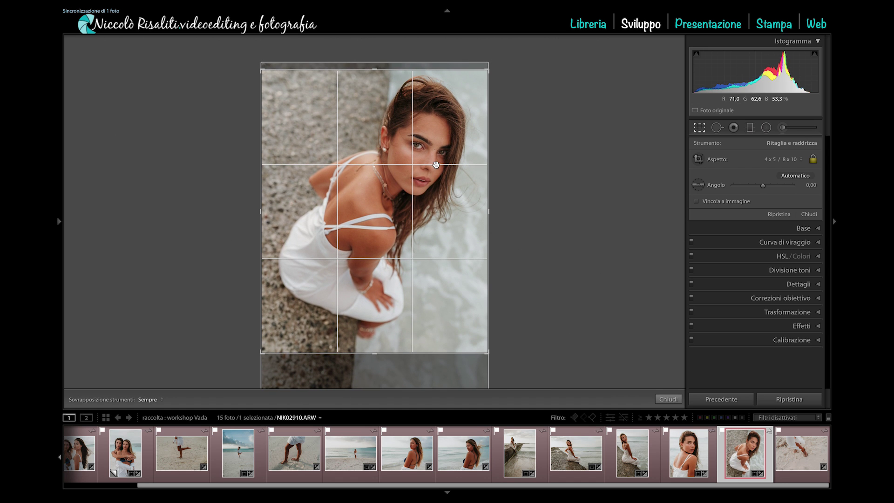
drag(396, 248, 398, 250)
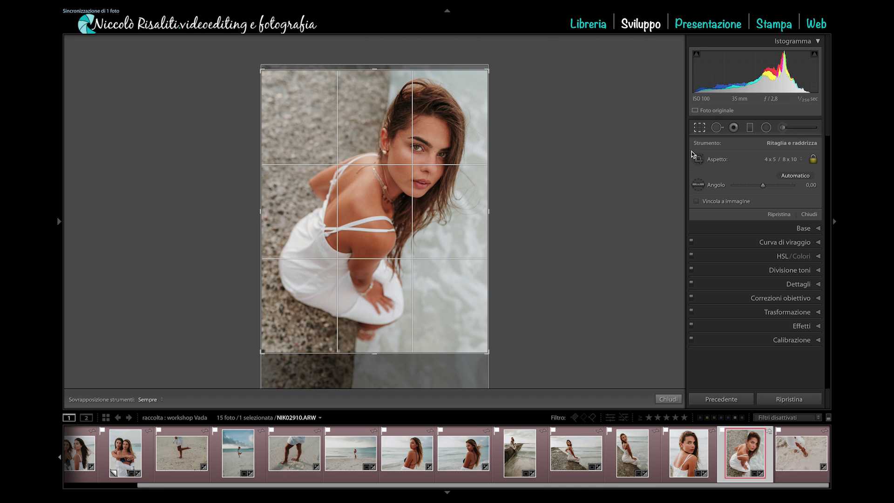
Try a 1 x 1 crop, undo it, and commit the 4 x 5 crop
click(775, 161)
click(775, 148)
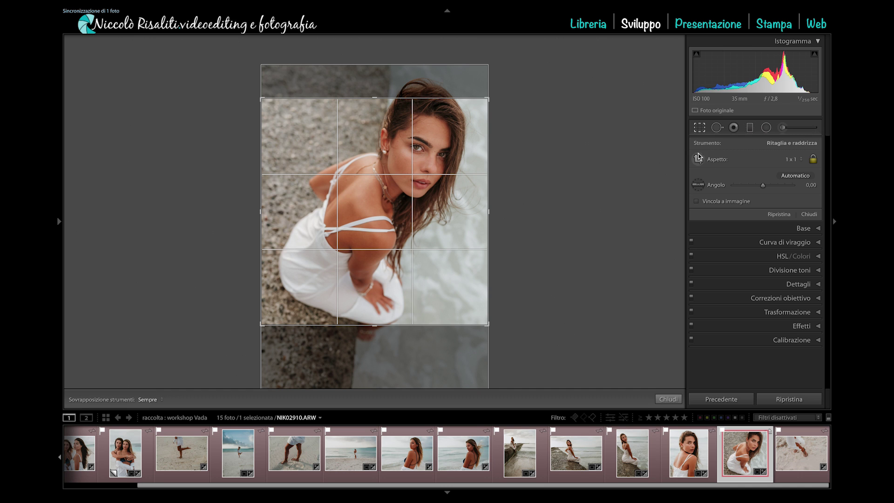
key(ctrl+z)
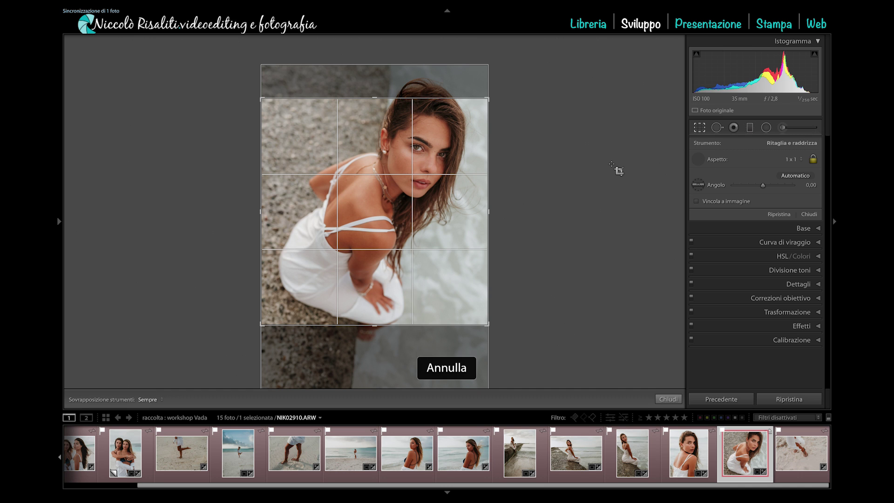
key(ctrl+z)
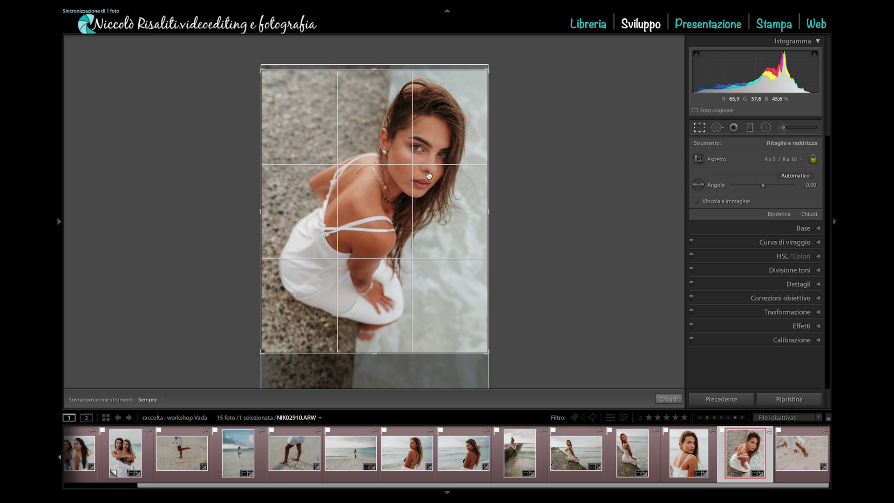
key(Return)
click(520, 452)
Crop the portrait seated on the rock to 4 x 5 and apply it
click(629, 458)
click(701, 130)
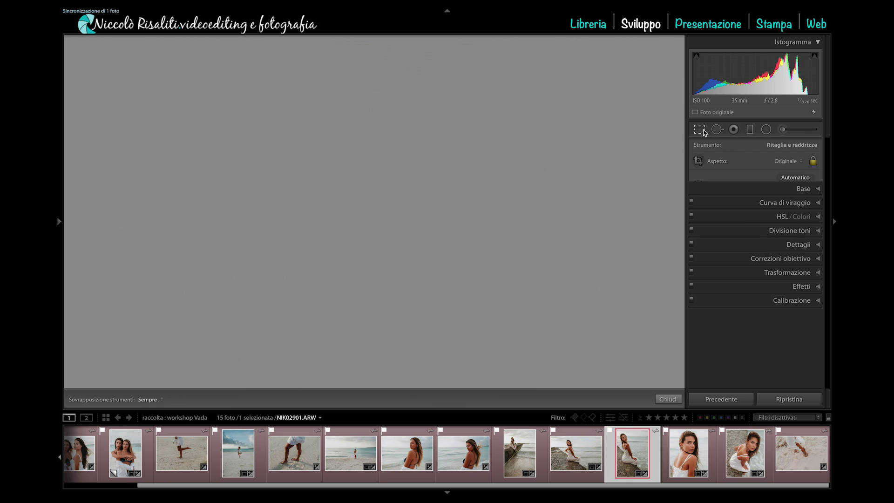
click(777, 162)
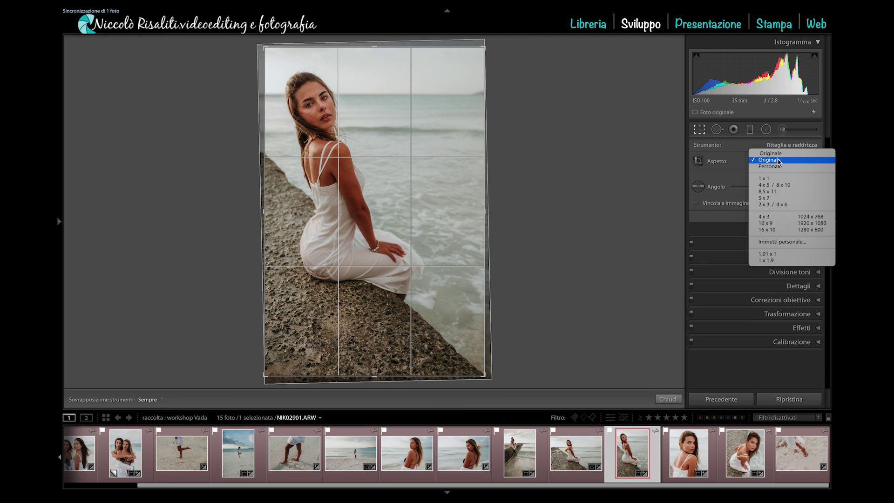
click(772, 182)
drag(366, 184, 367, 205)
key(Return)
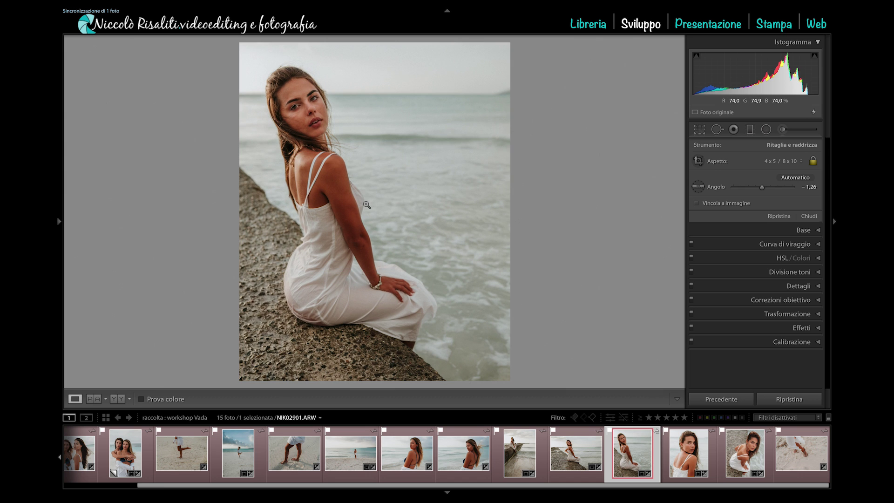
Crop the pier shot to 1,91 x 1, slightly straightened, and apply it
click(576, 452)
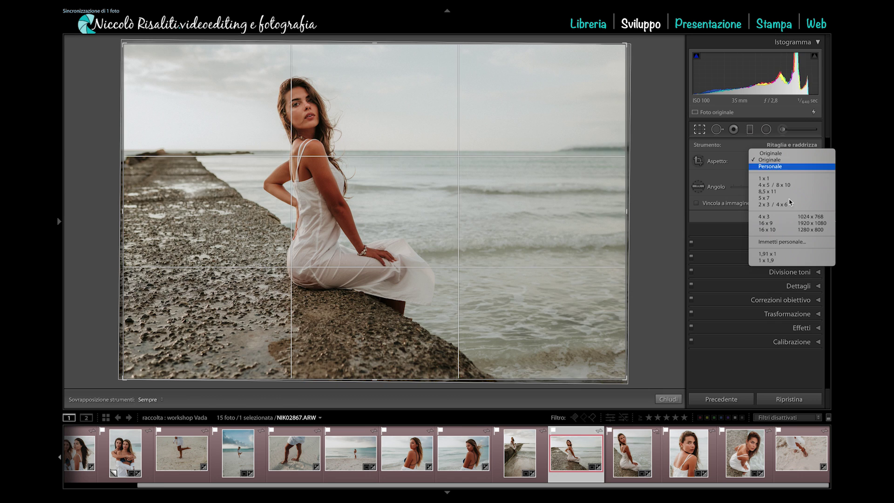
click(786, 254)
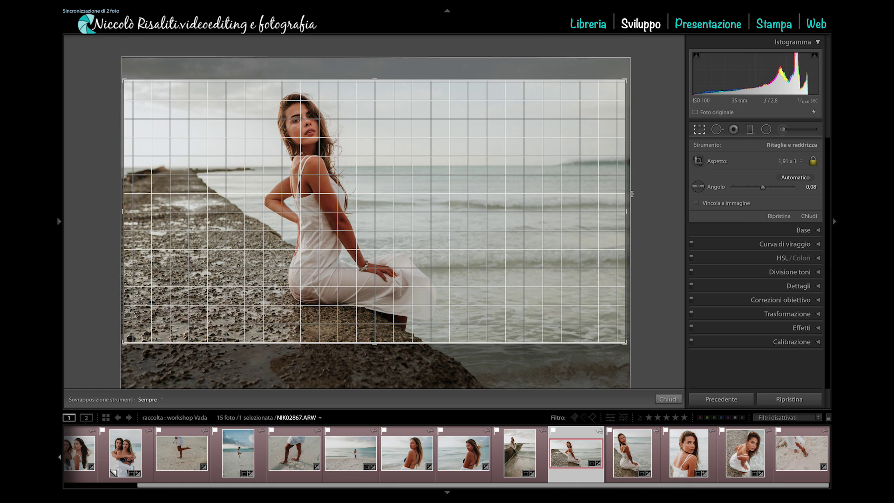
drag(439, 172, 442, 180)
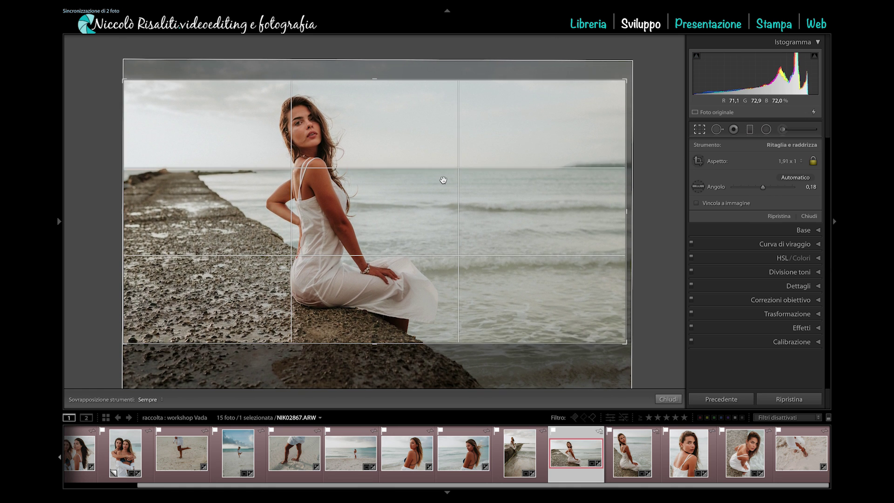
key(Return)
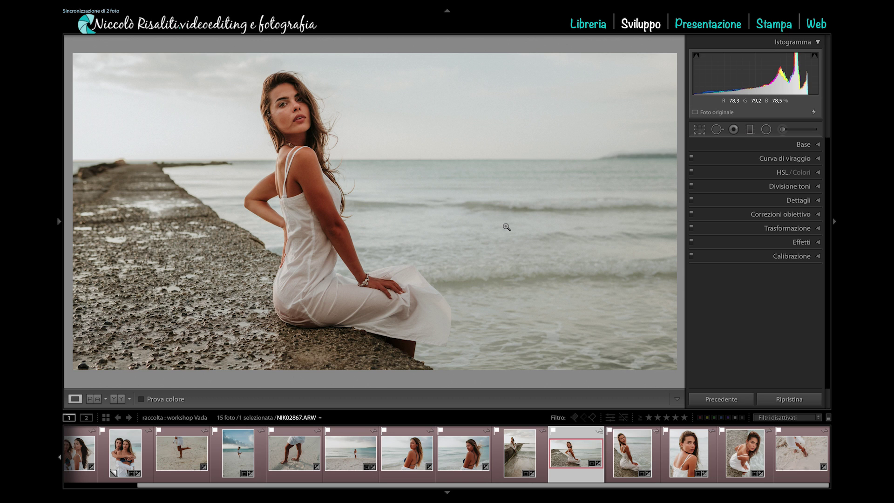
Select the four cropped photos in the filmstrip, starting from the pier shot
right_click(578, 448)
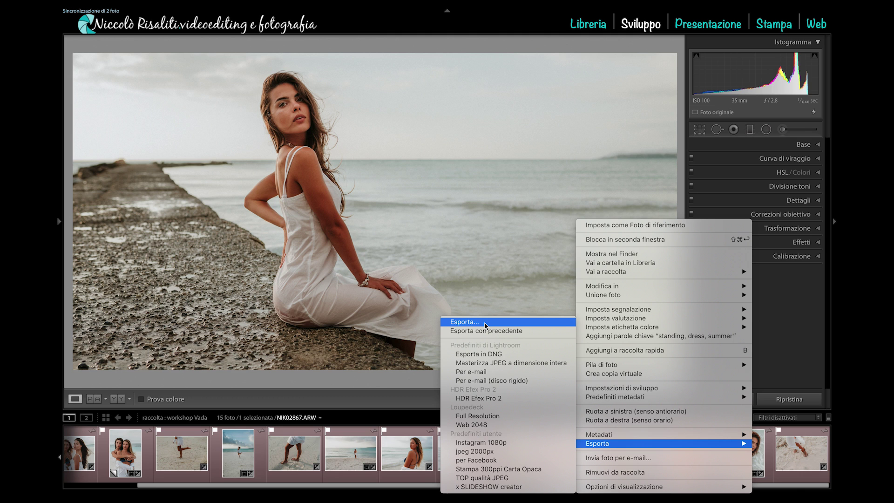
click(511, 273)
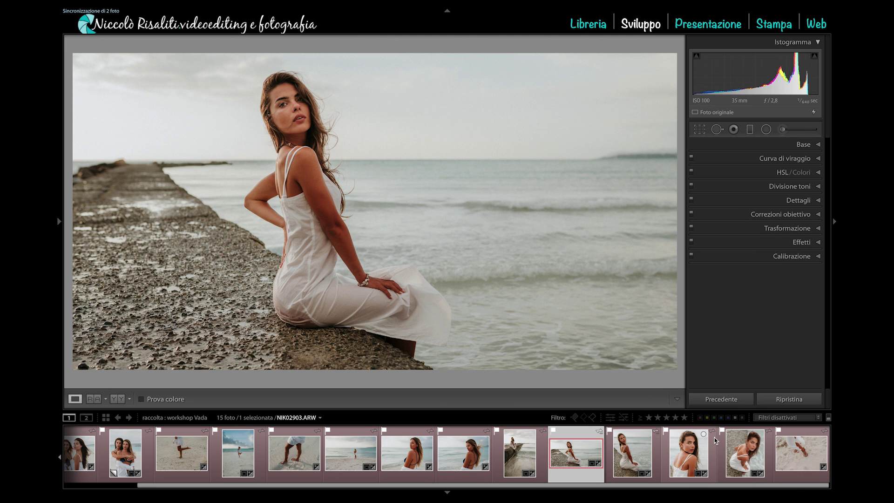
shift+click(737, 446)
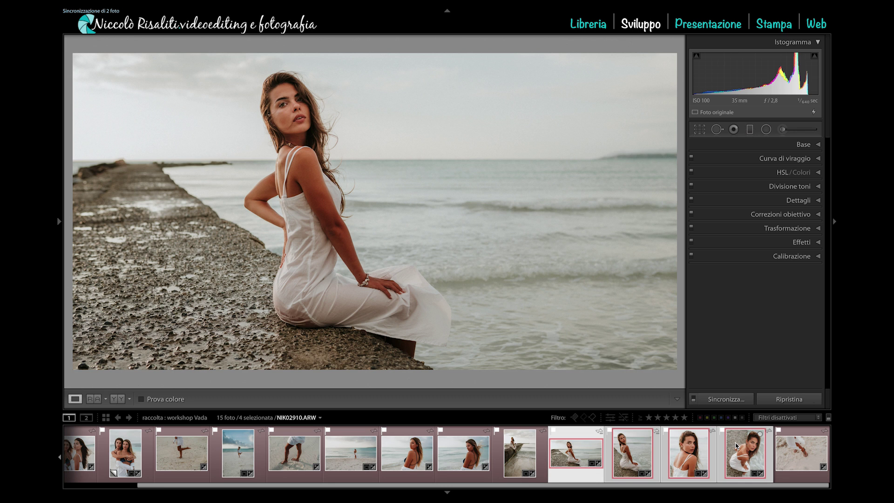
click(737, 445)
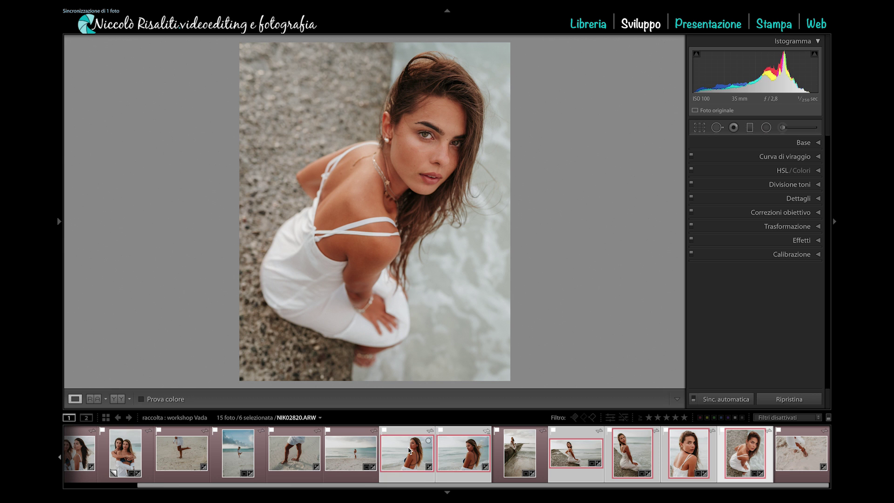
ctrl+click(403, 454)
ctrl+click(408, 455)
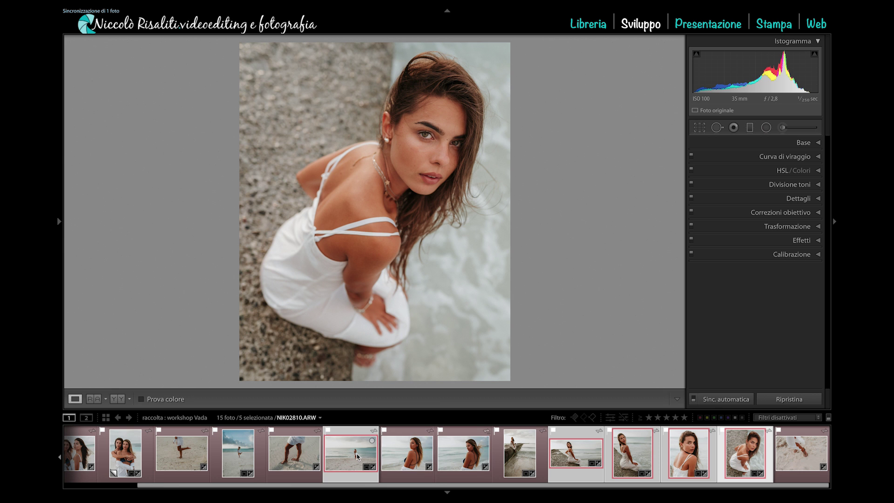
click(576, 453)
Open the Export dialog for the 4 selected files, exporting to Hard Drive
right_click(634, 453)
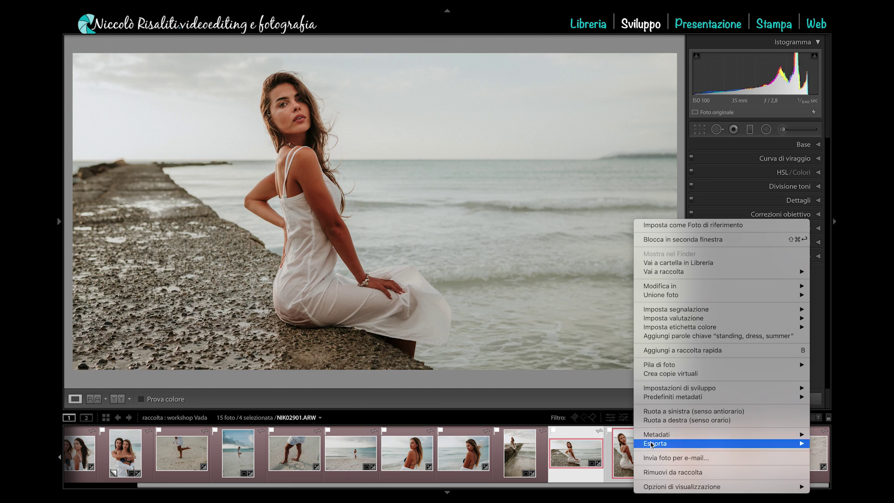
click(522, 322)
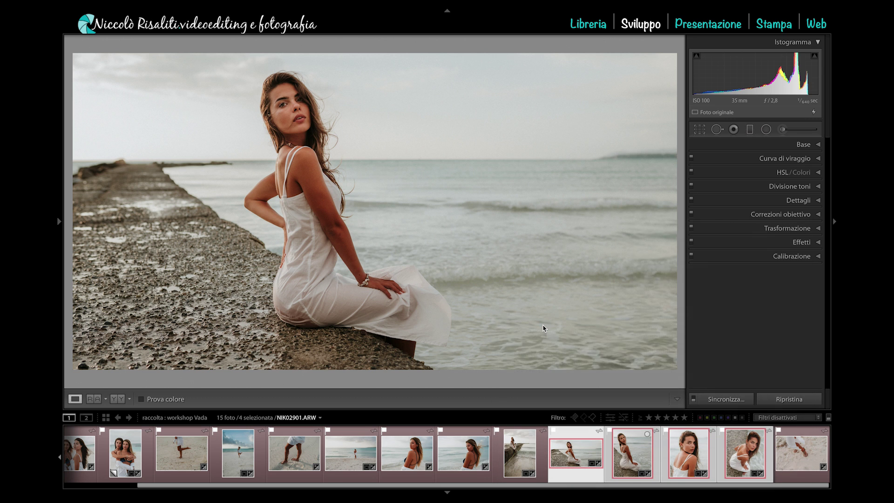
click(347, 140)
click(347, 141)
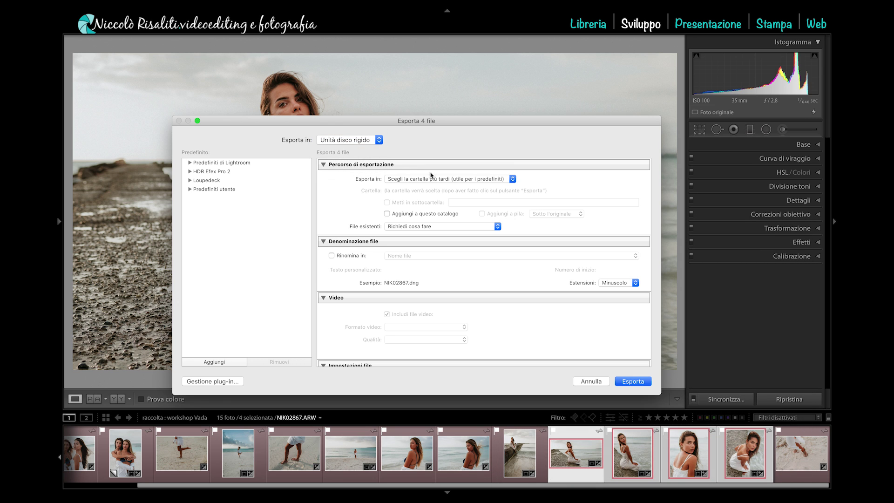
Set the Export To location to the Desktop folder
click(431, 181)
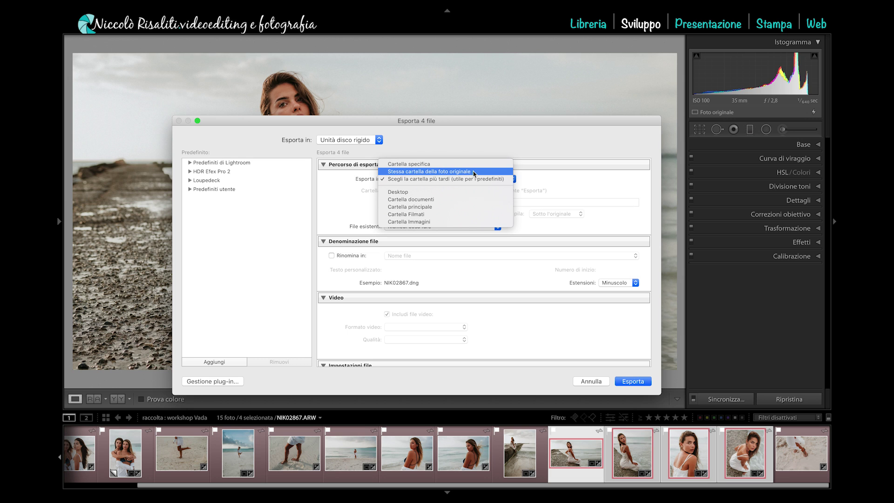
click(436, 194)
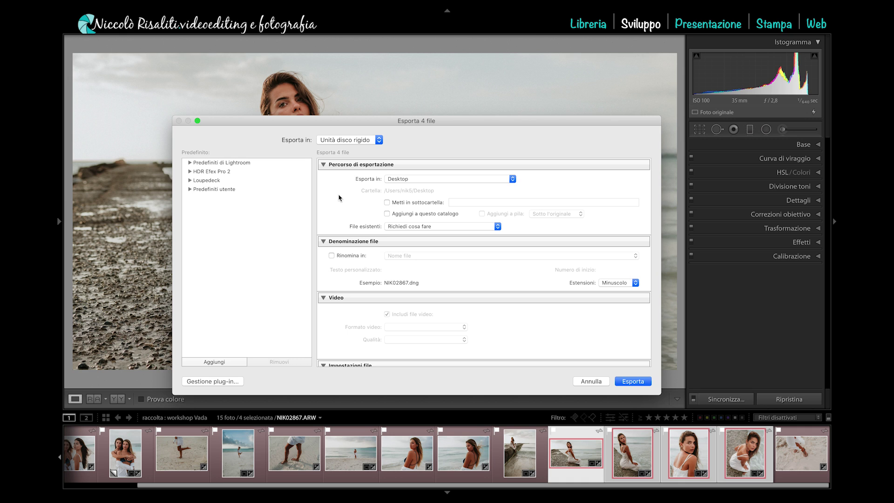
scroll(338, 197, down, 2)
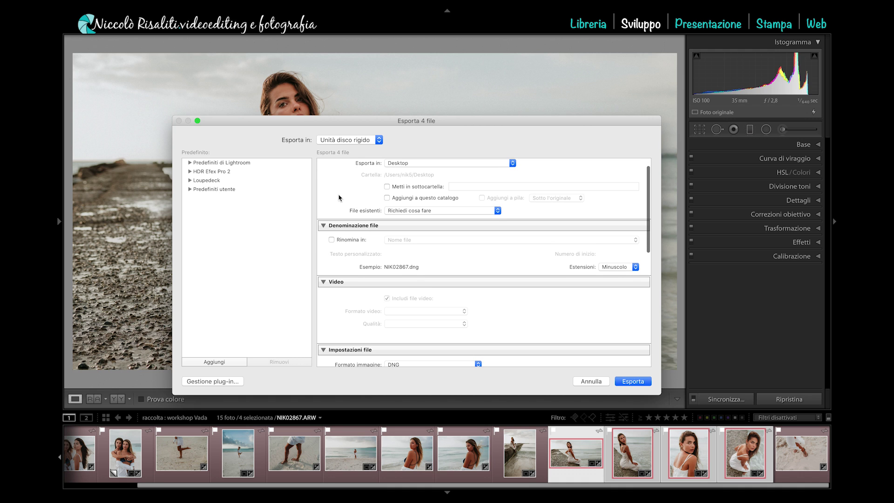
Change the image format from DNG to JPEG at quality 75, keeping sRGB
scroll(339, 197, down, 10)
click(432, 184)
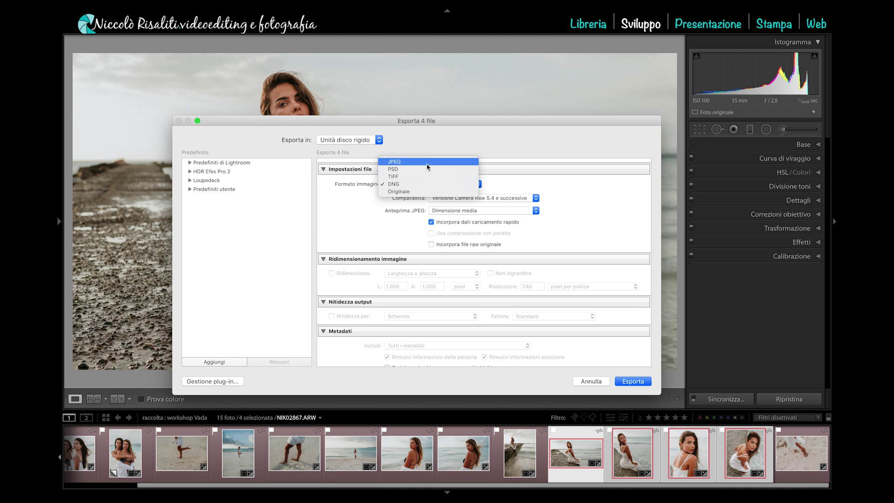
click(419, 162)
double_click(580, 186)
text(75)
click(652, 200)
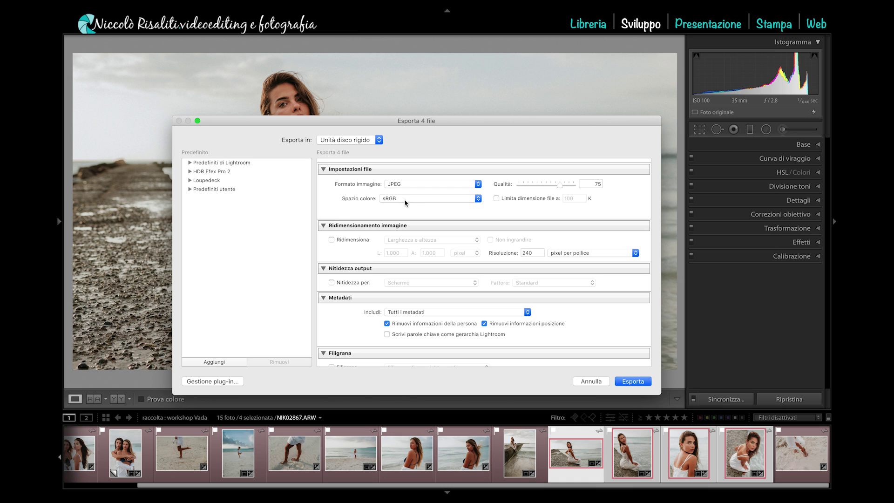
Enable resizing to 1080 px width, with height cleared, at 92 ppi
scroll(437, 201, down, 2)
scroll(438, 201, down, 3)
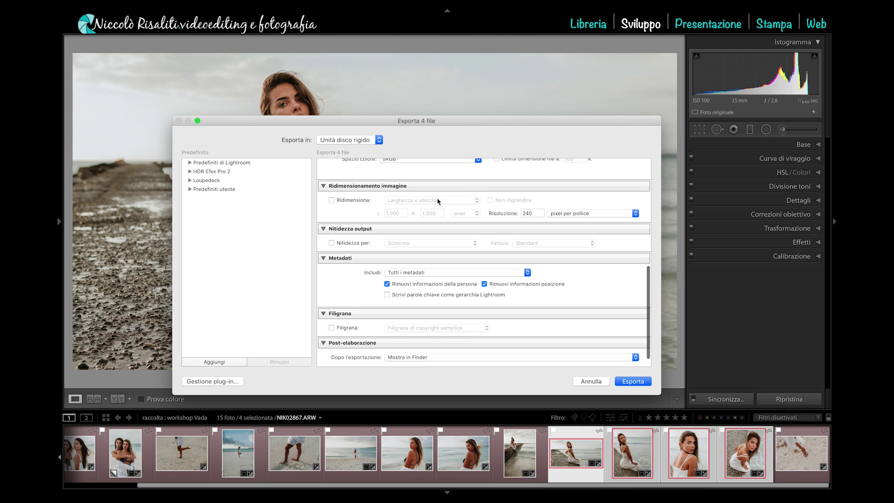
click(362, 200)
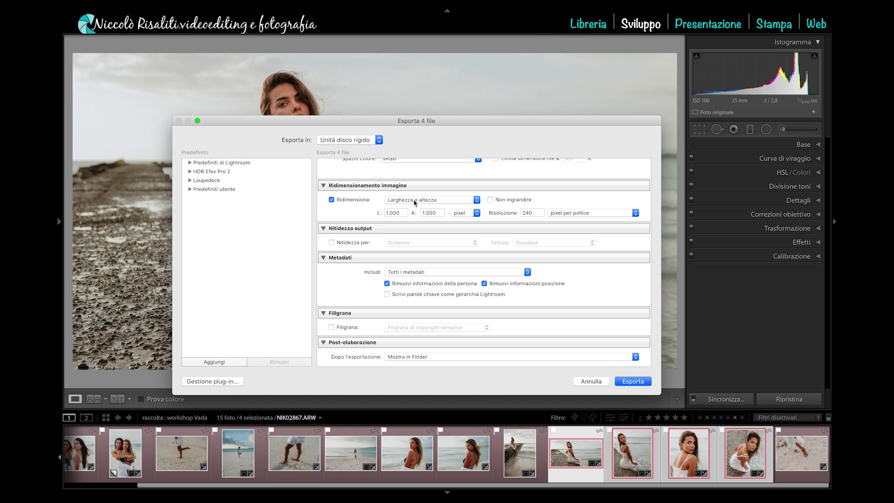
double_click(442, 213)
key(BackSpace)
double_click(387, 213)
text(1080)
click(366, 215)
double_click(533, 213)
text(92)
click(552, 193)
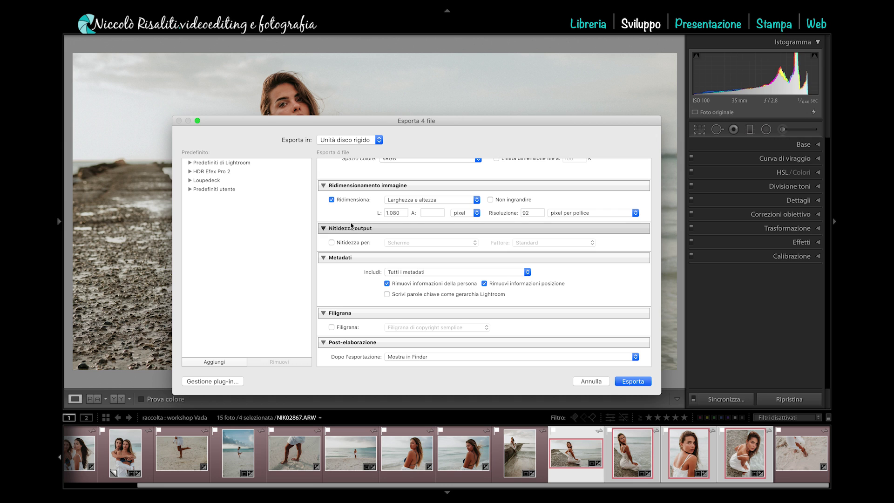
Turn on output sharpening for Screen at Standard amount
click(332, 243)
scroll(338, 243, up, 2)
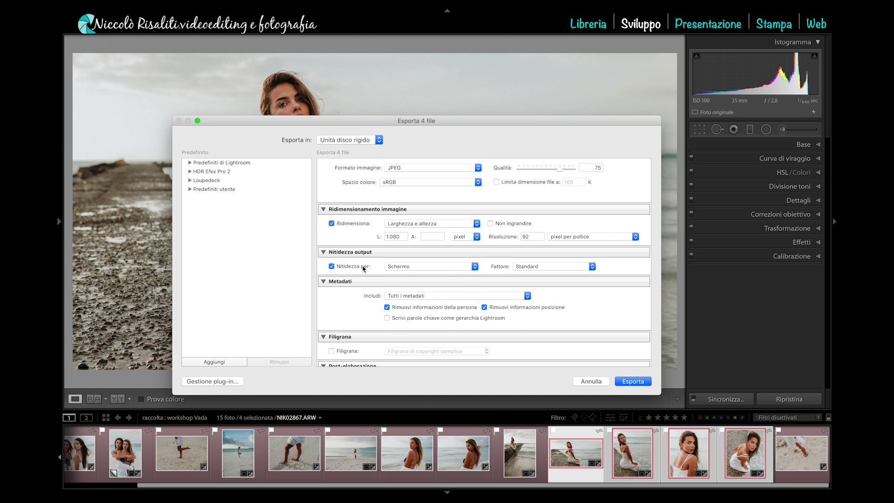
scroll(572, 270, down, 2)
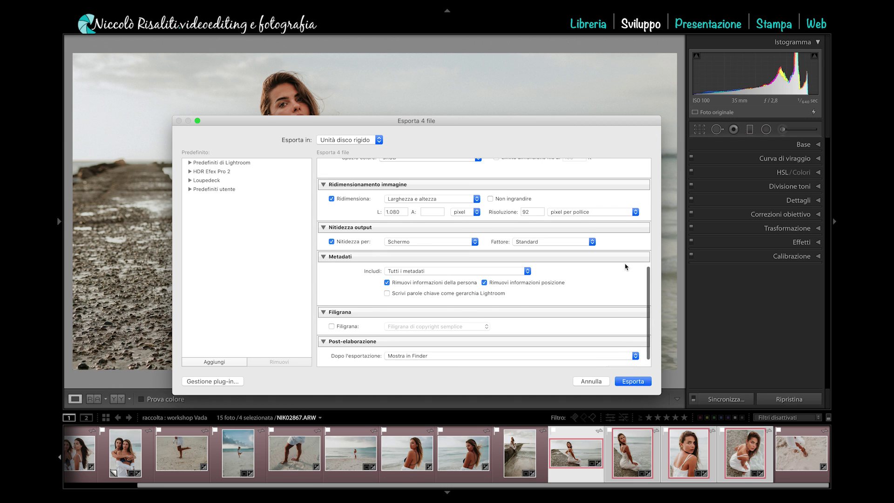
click(564, 257)
click(611, 255)
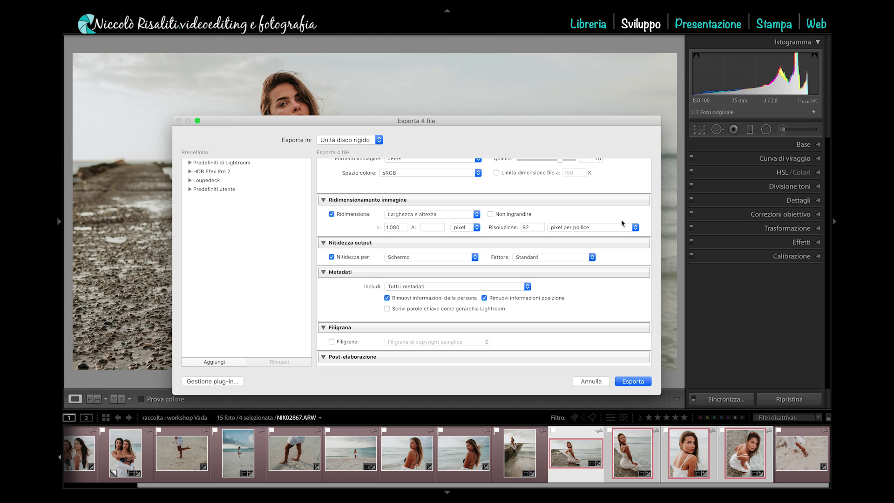
Set After Export to Do nothing, then scroll back to review the file settings
scroll(618, 257, down, 3)
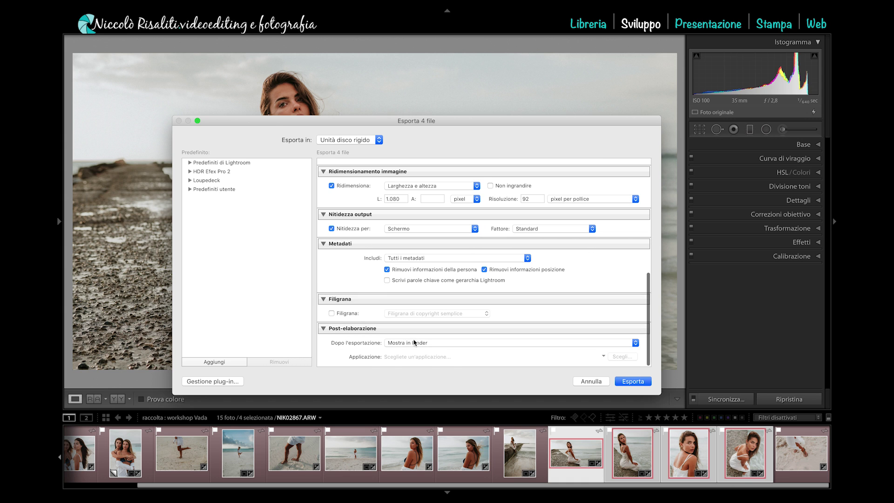
click(413, 343)
click(425, 329)
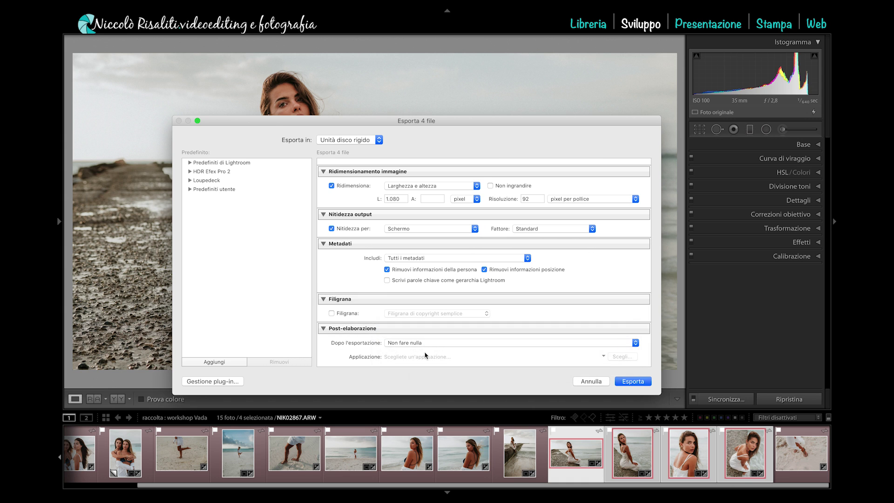
scroll(565, 292, up, 3)
scroll(565, 292, down, 3)
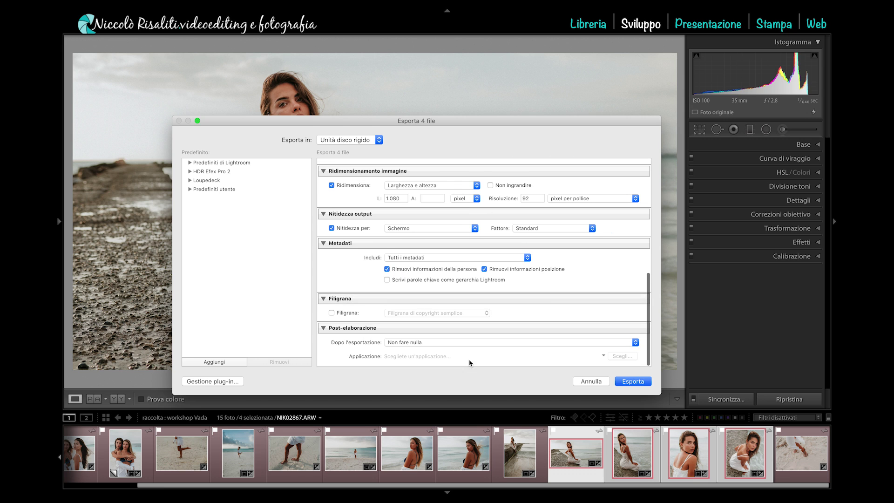
scroll(551, 307, up, 4)
scroll(551, 307, up, 2)
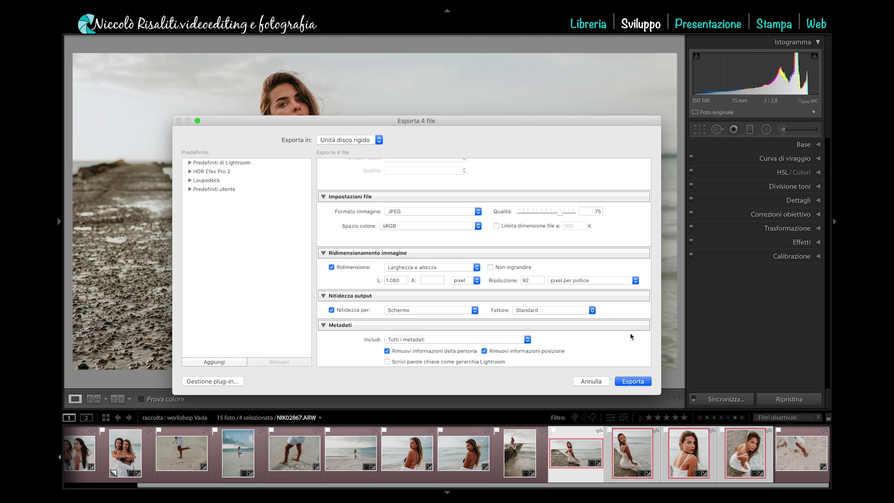
scroll(357, 222, down, 2)
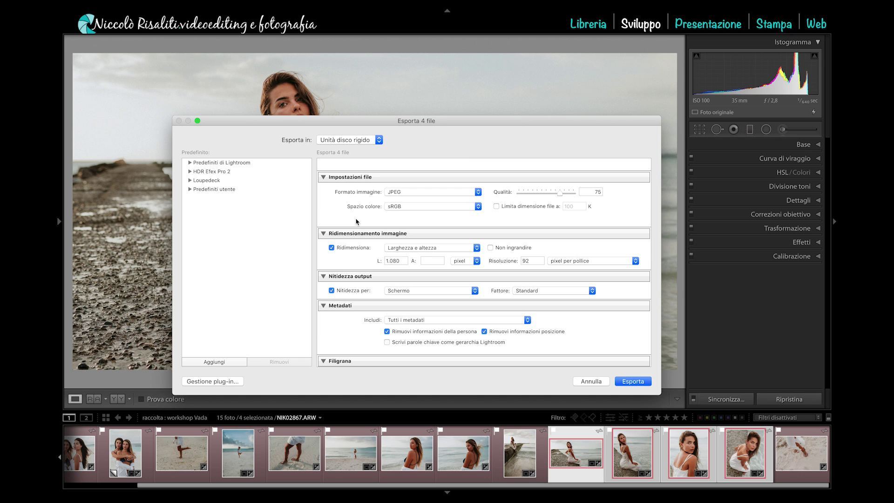
Start a new export preset, clear its name, then cancel it
click(237, 362)
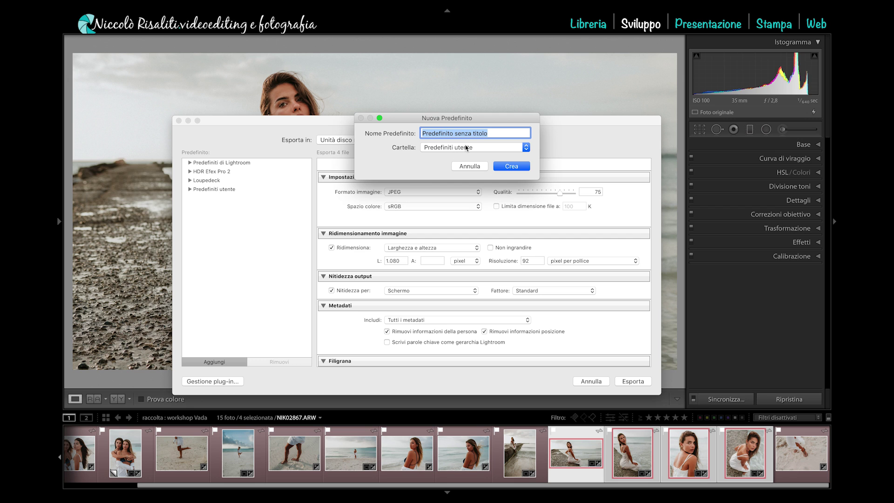
key(BackSpace)
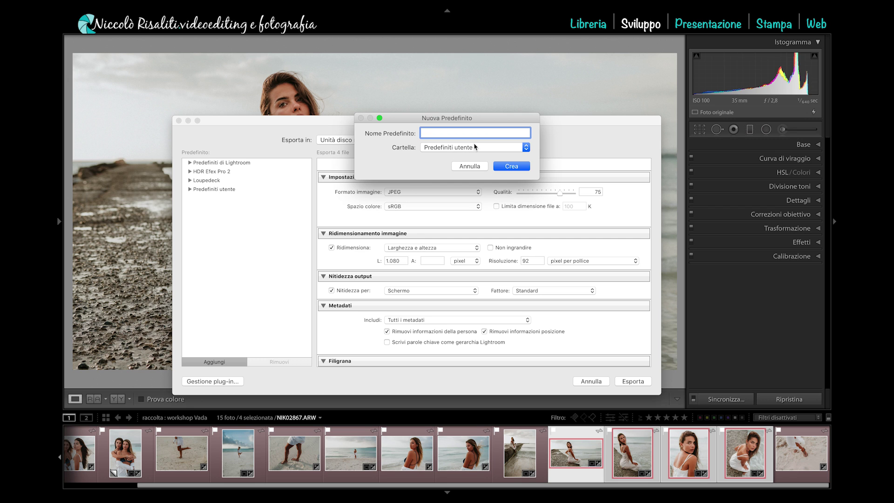
click(458, 171)
Apply the saved Instagram user preset and close the Export dialog without exporting
click(190, 189)
click(237, 198)
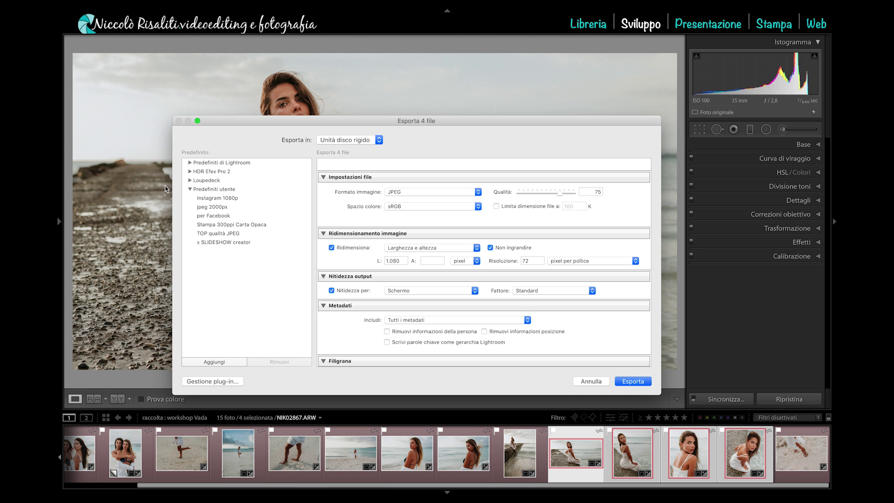
click(189, 189)
click(599, 383)
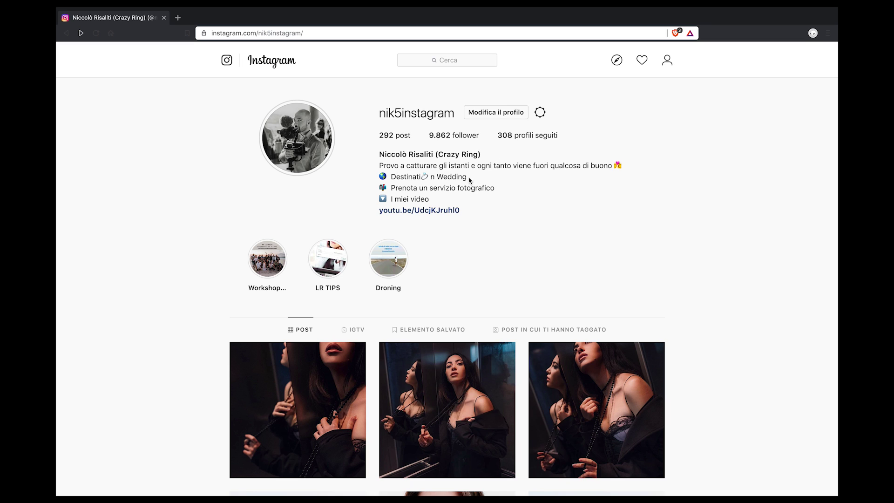
Scroll through the Instagram profile grid, then open Chrome DevTools with Cmd+Option+I
scroll(529, 242, down, 3)
scroll(529, 242, down, 3)
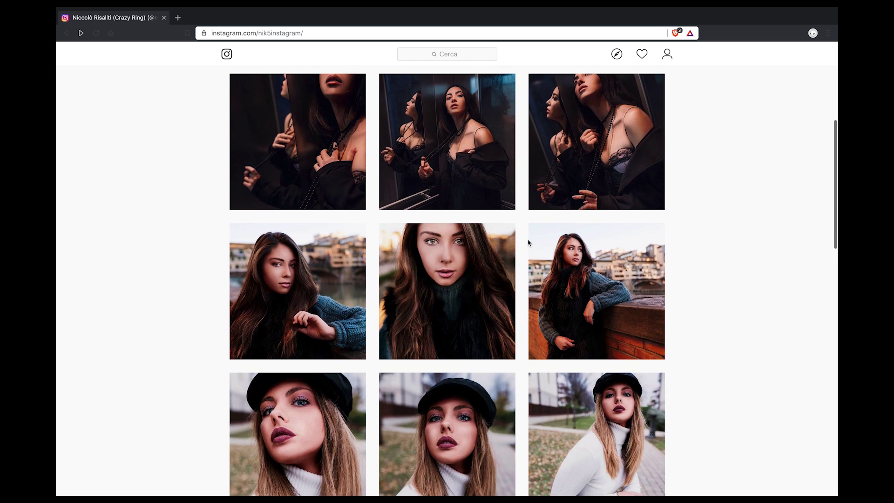
scroll(529, 242, up, 4)
scroll(528, 242, down, 5)
scroll(529, 242, up, 6)
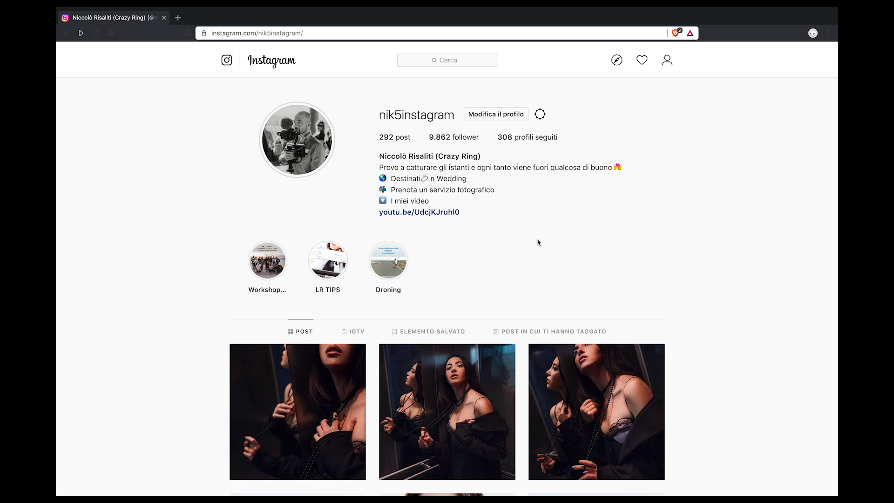
key(super+alt+i)
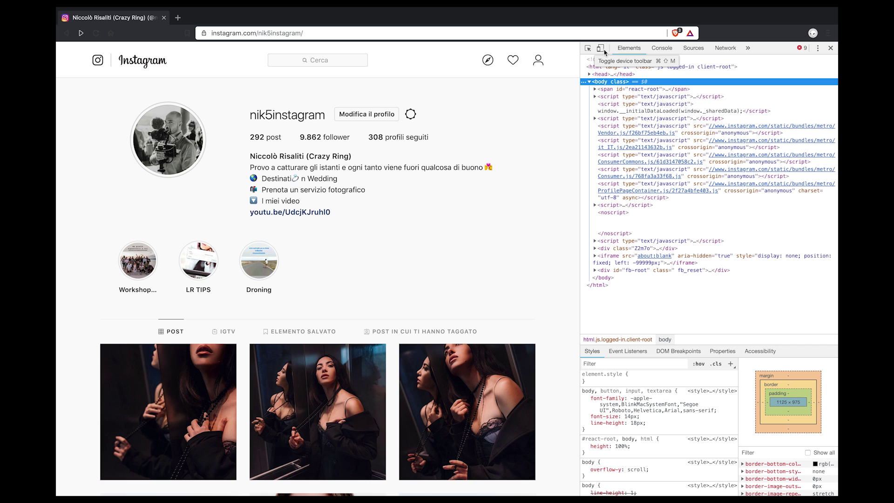
Switch Instagram to the 400×888 mobile view and begin a post with the woman-in-white portrait
click(601, 49)
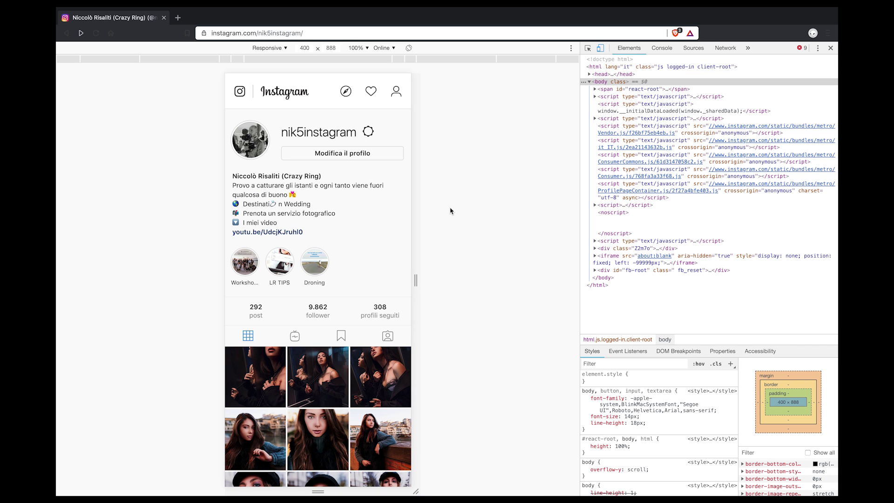
scroll(317, 266, down, 2)
scroll(316, 265, up, 2)
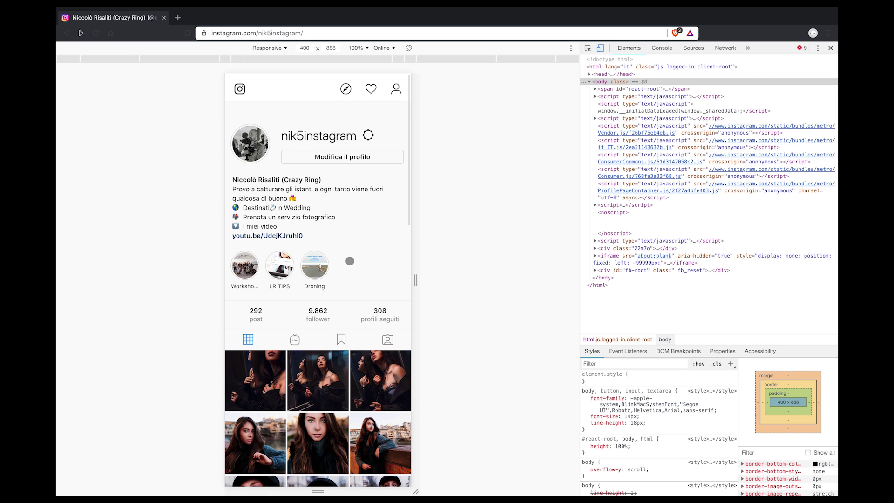
click(94, 33)
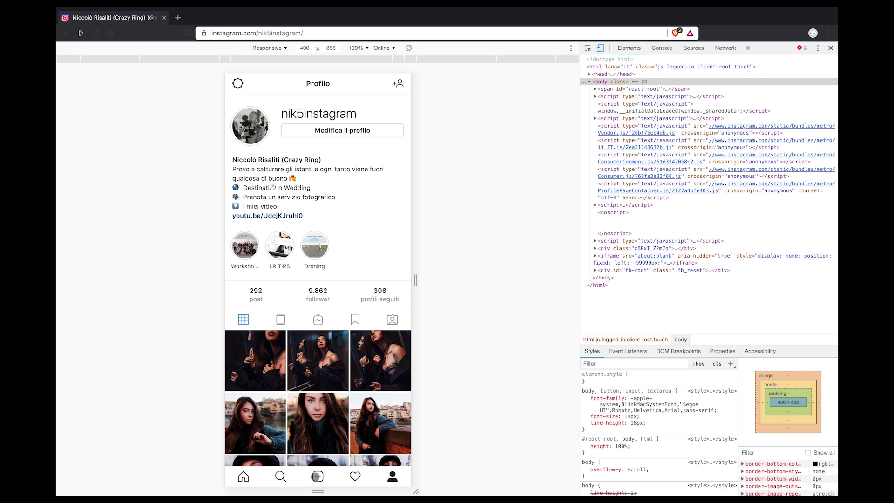
click(318, 476)
Discard the woman-in-white post and start a new one with the seated beach photo, uncropped
key(Return)
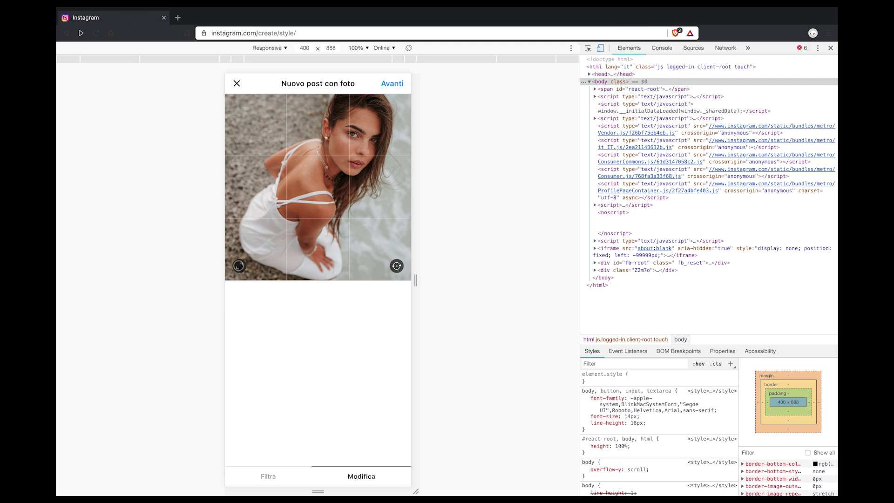
click(239, 266)
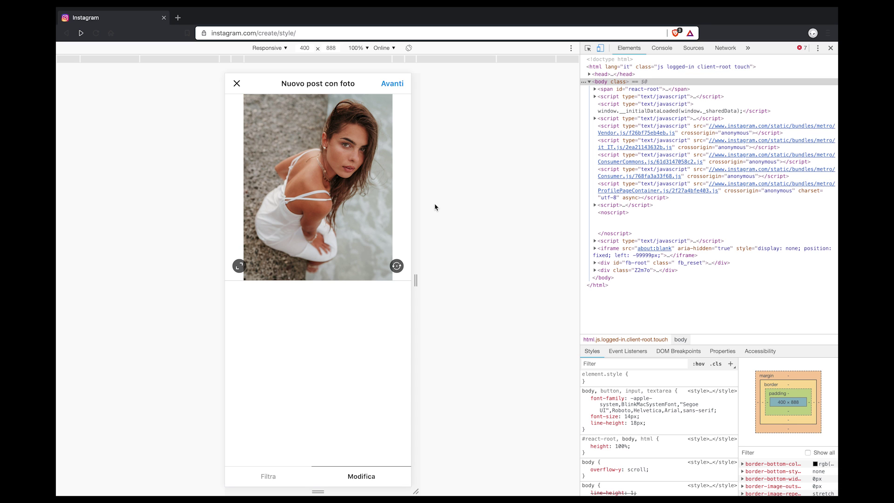
click(237, 83)
click(318, 475)
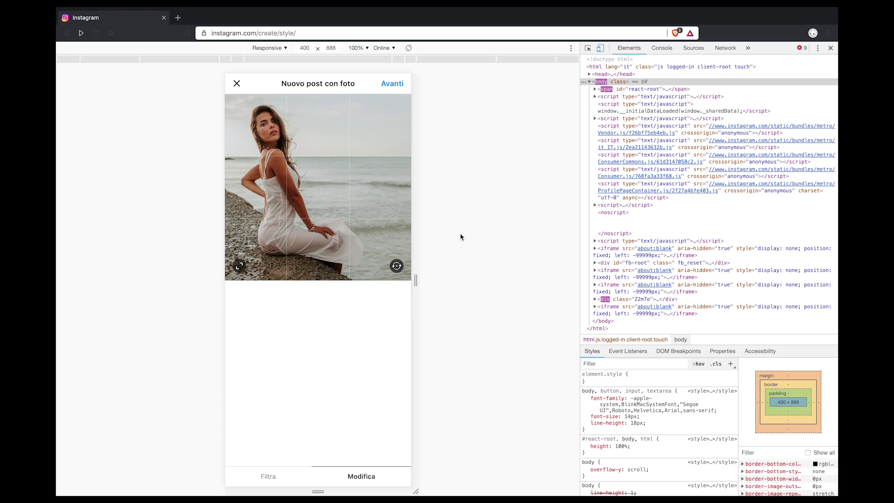
click(239, 265)
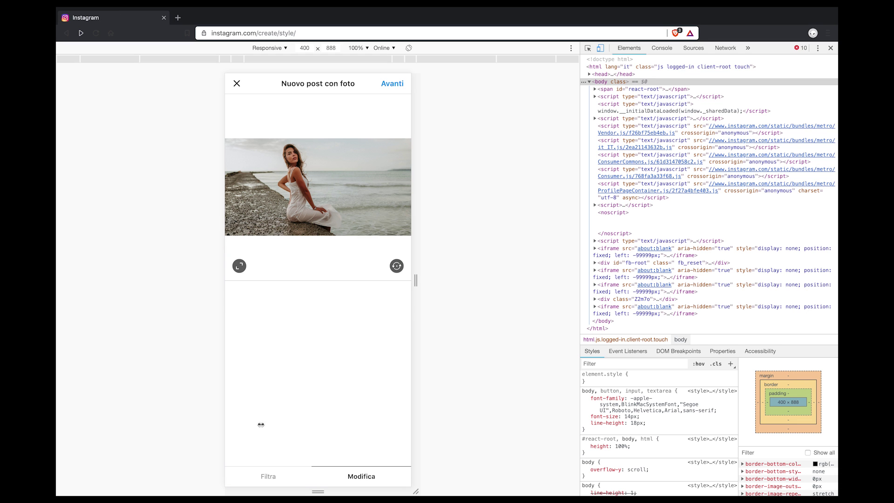
Try the Clarendon filter, revert to Normal, and continue to the caption details step
click(267, 476)
click(288, 332)
click(265, 330)
click(305, 326)
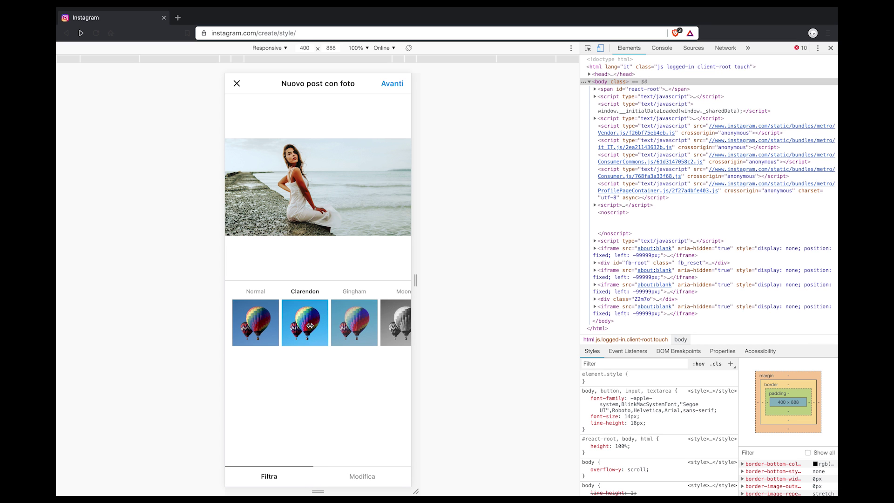
click(269, 322)
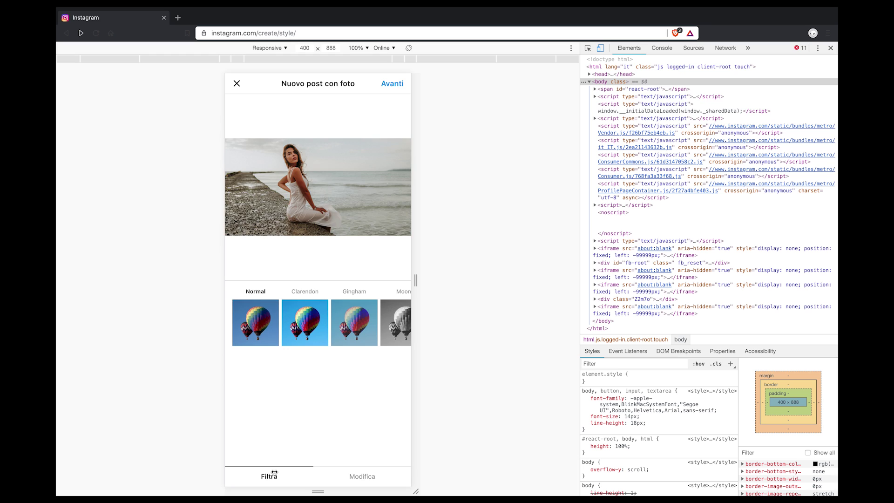
click(363, 475)
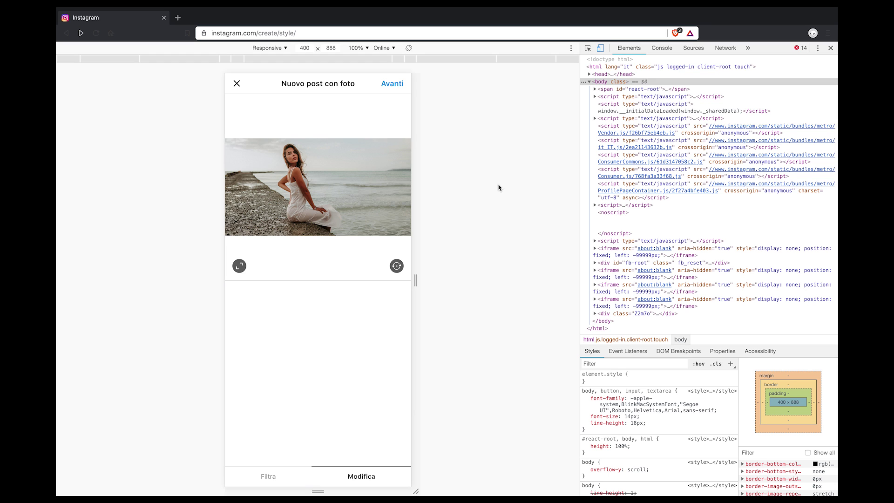
click(399, 85)
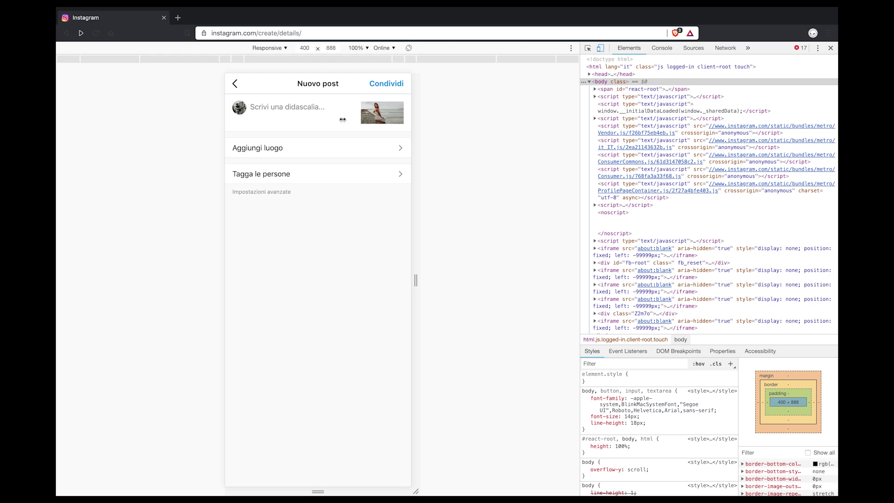
Leave the caption empty and add no people tags, then back out and cancel the post
click(331, 116)
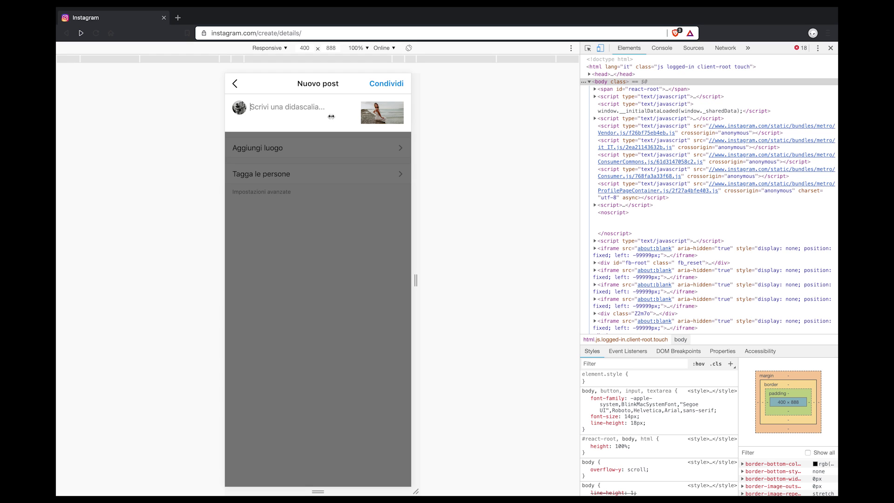
click(428, 131)
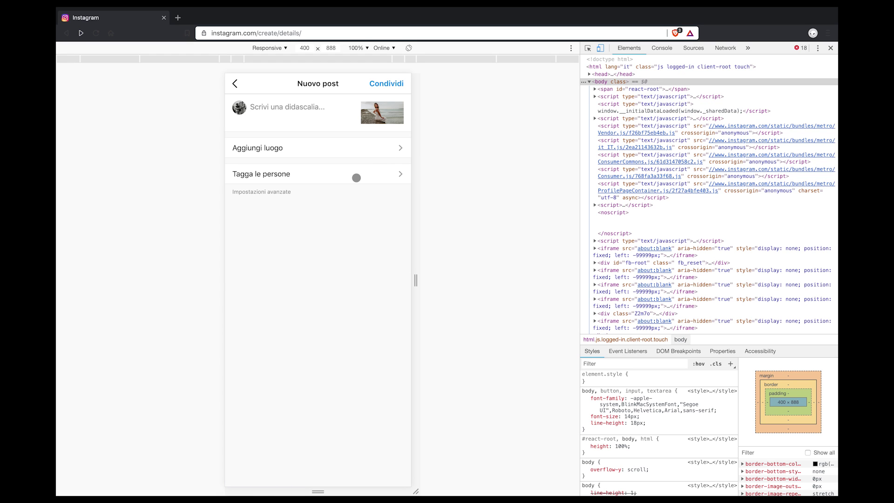
click(323, 179)
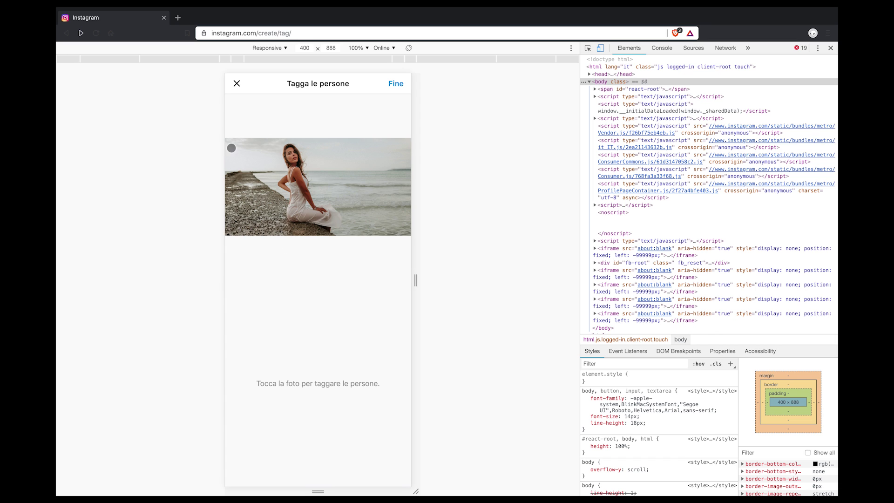
click(234, 84)
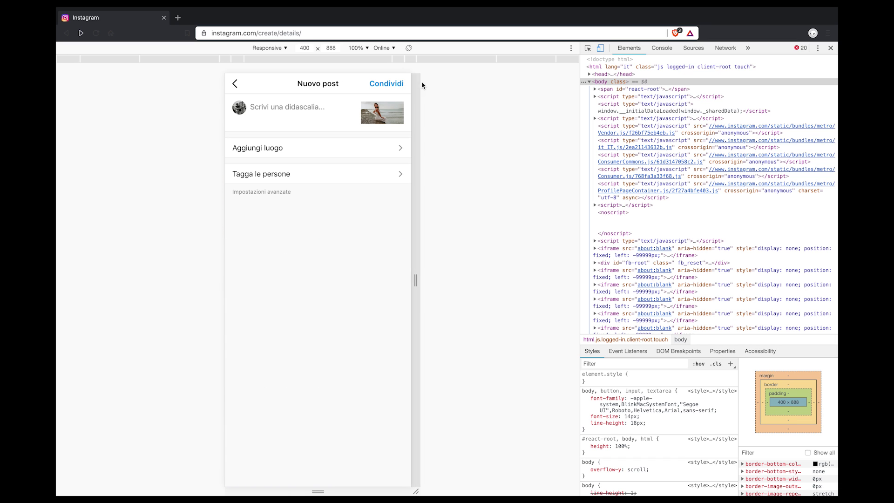
click(237, 83)
click(237, 83)
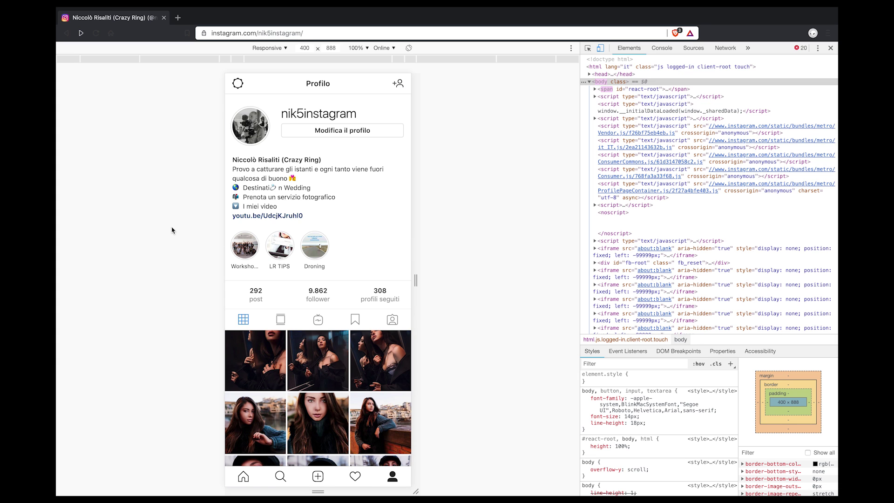